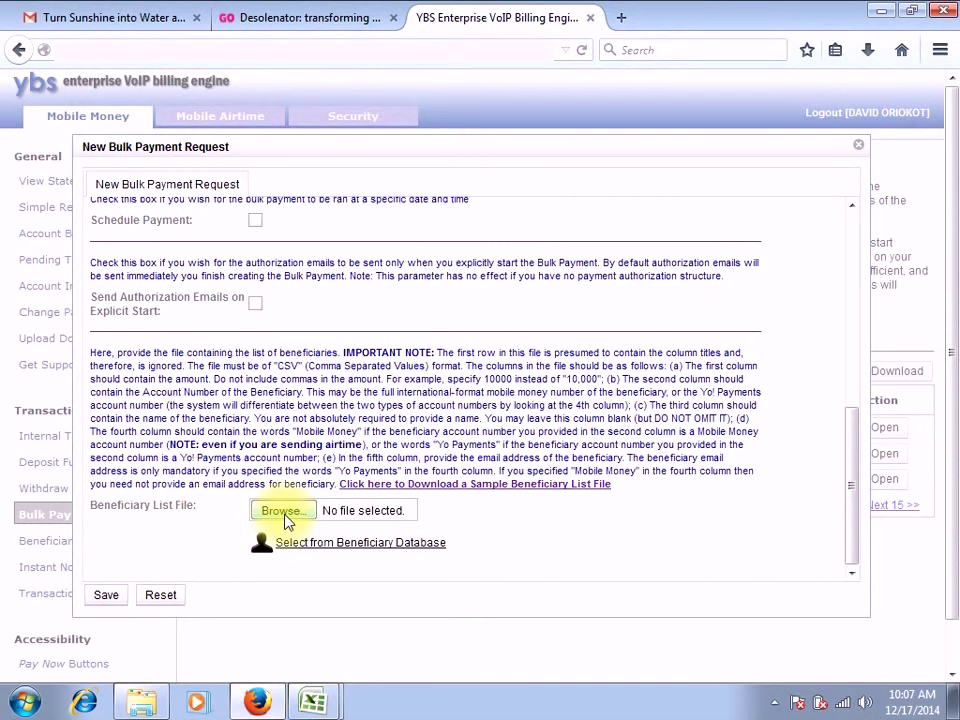
Switch from Firefox to the Schedule 1 Excel workbook
click(315, 703)
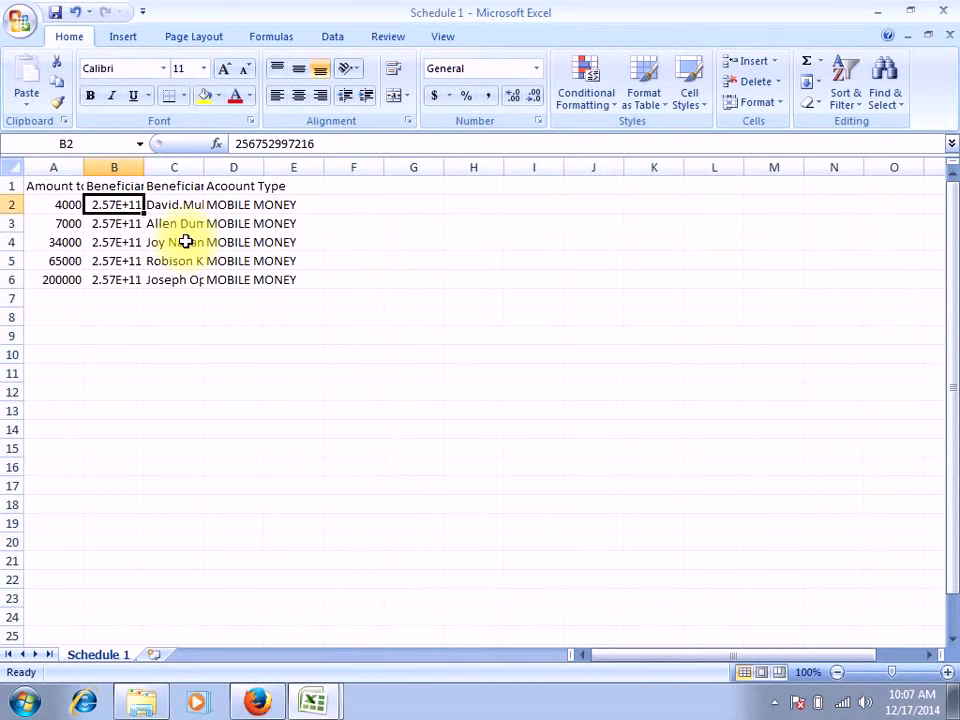
Open the New Workbook dialog from the Office button
click(22, 22)
click(37, 60)
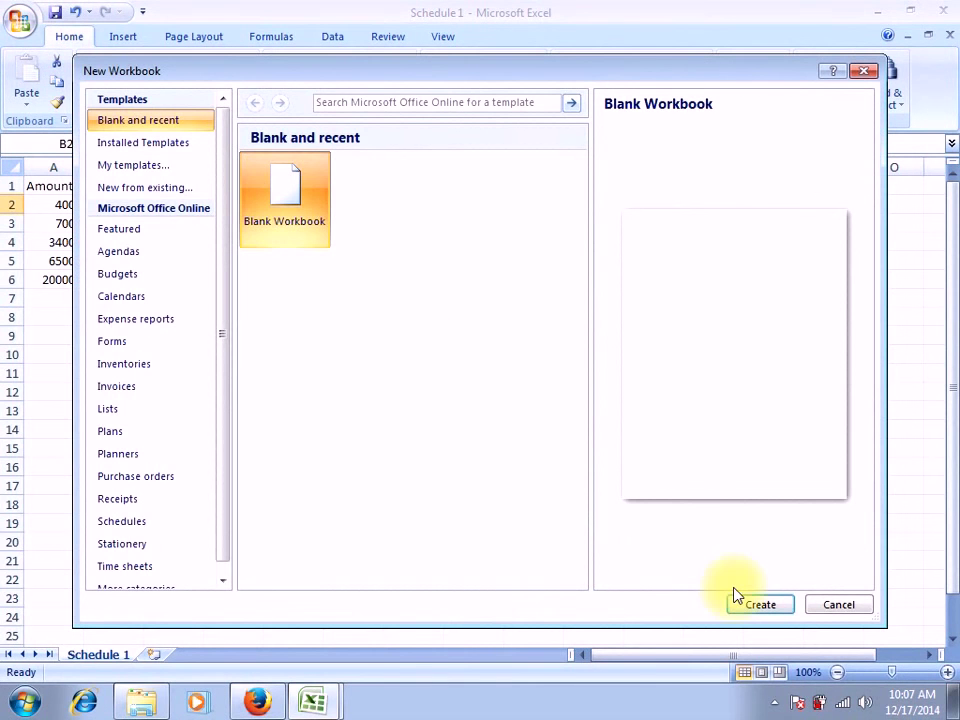
Create a blank workbook with headers 'Amount to credit', 'Beneficiary Account number', 'Name of beneficiary' in A1–C1
click(760, 606)
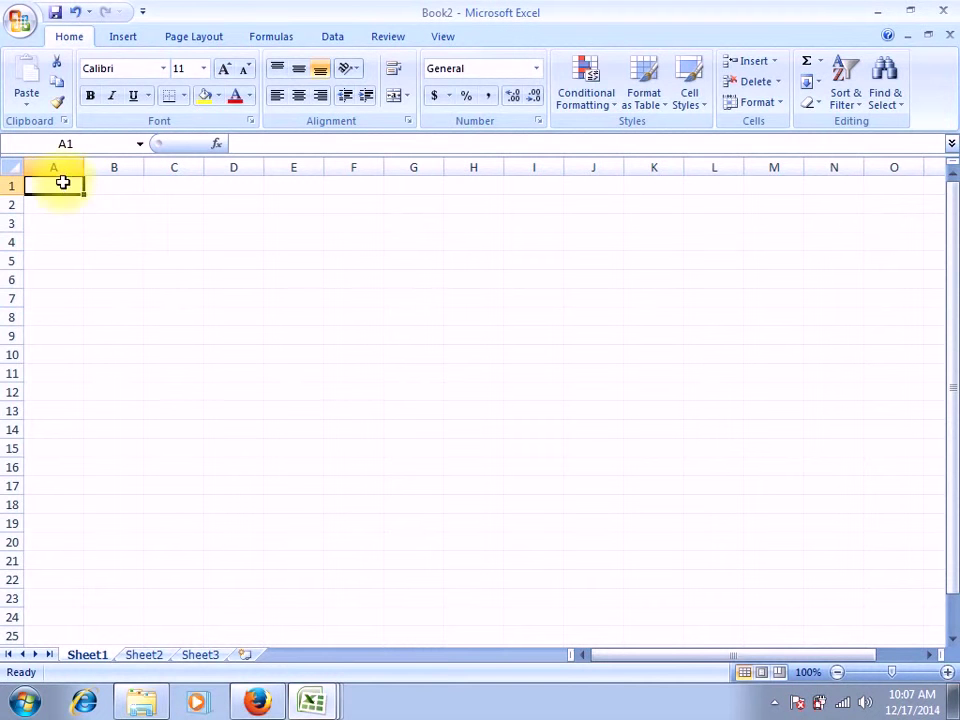
click(48, 187)
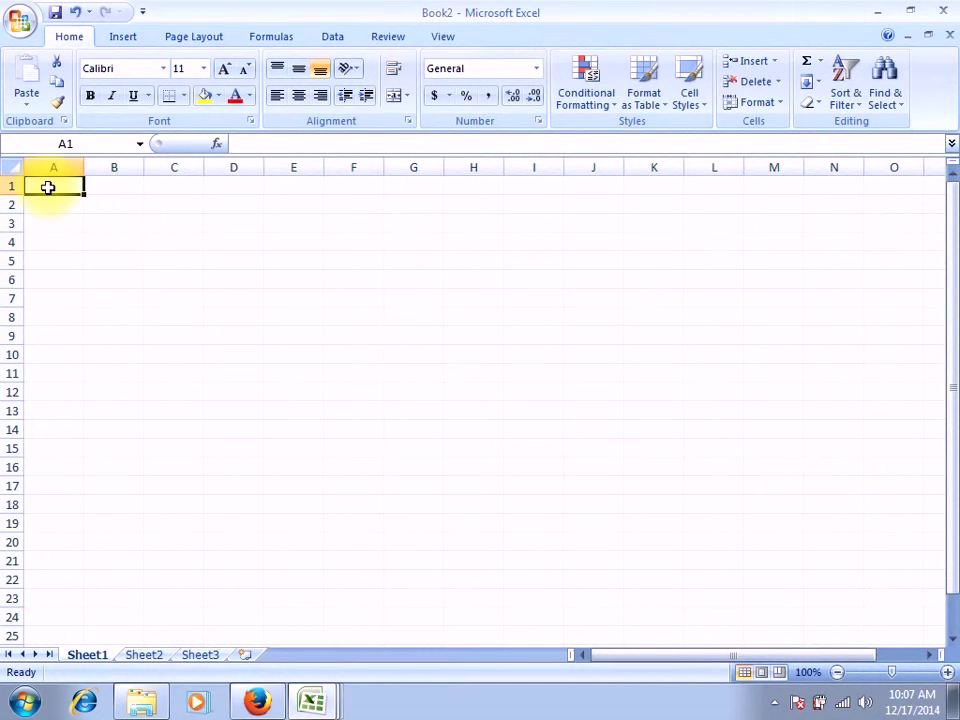
text(A)
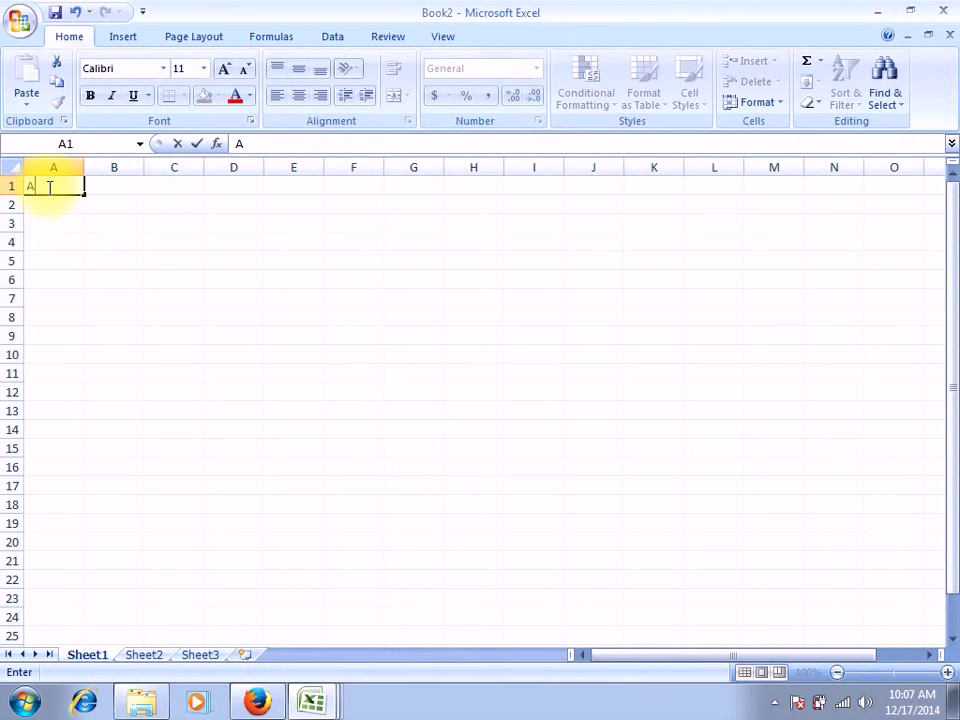
text(mount)
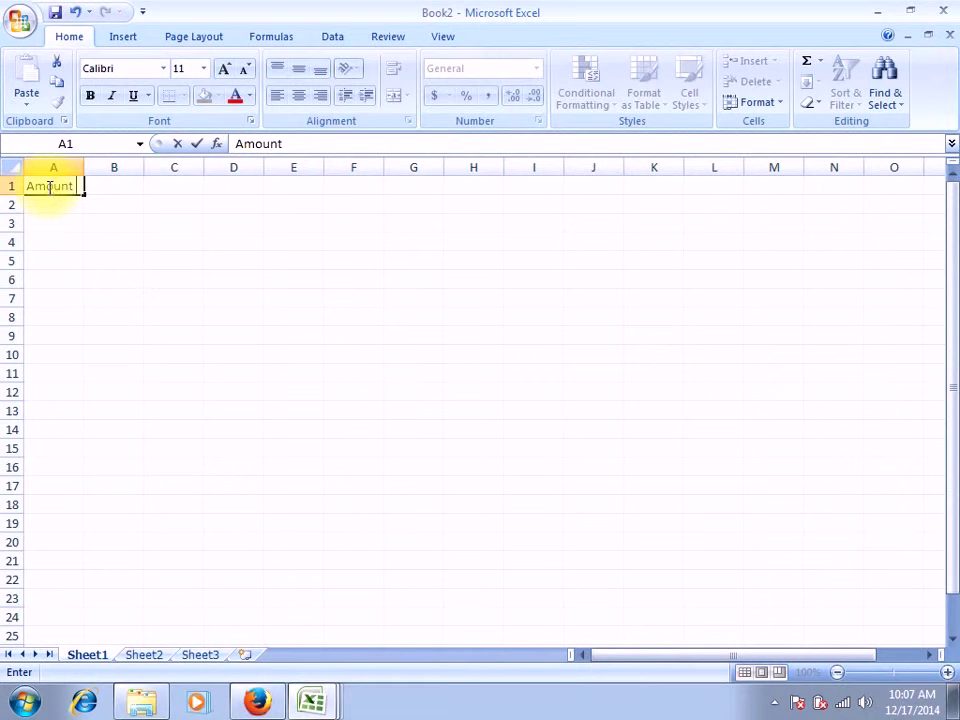
text( to credit)
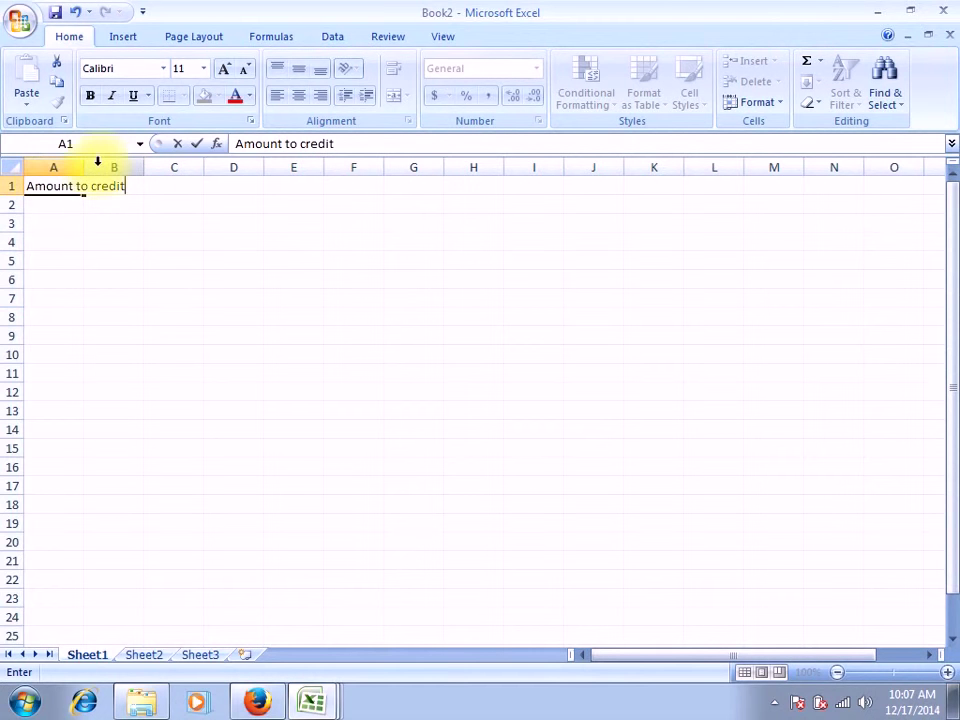
click(96, 164)
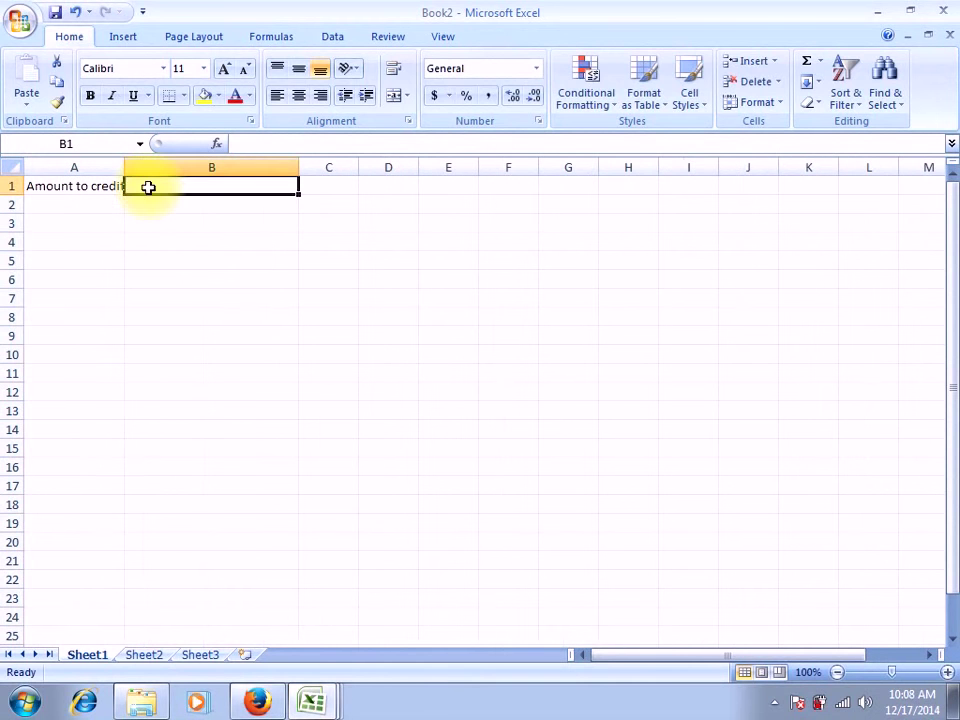
text(Benef)
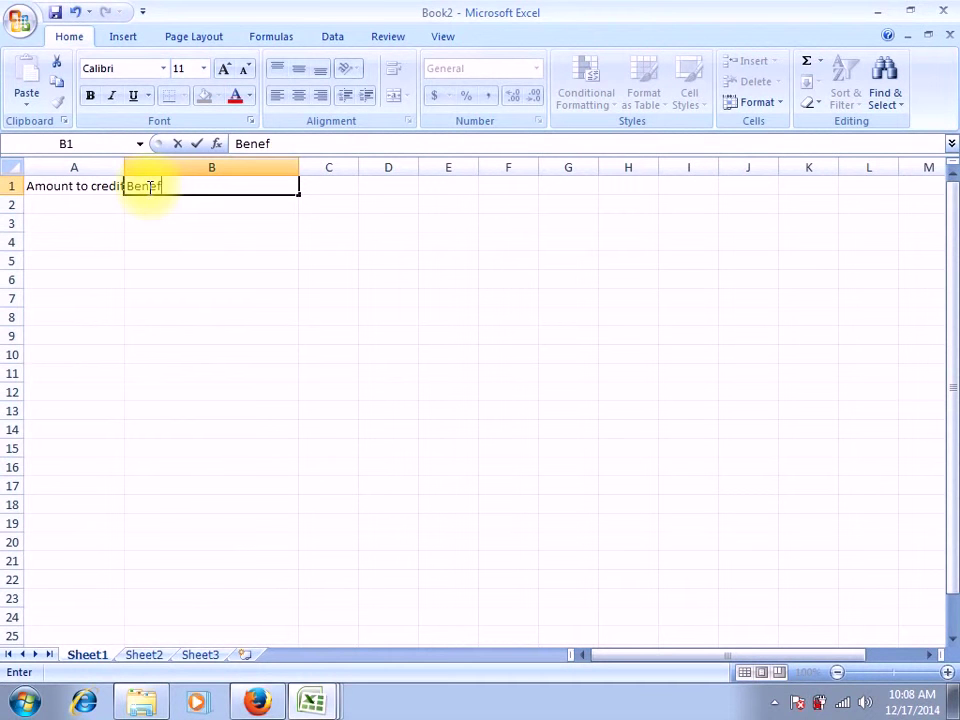
text(iciary Account number)
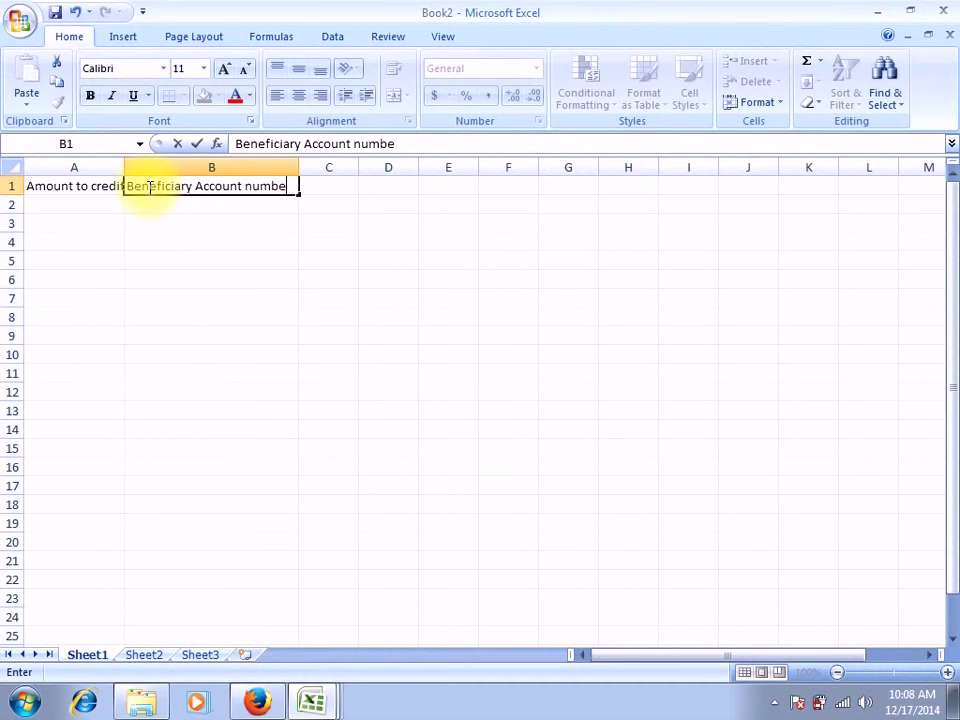
click(327, 185)
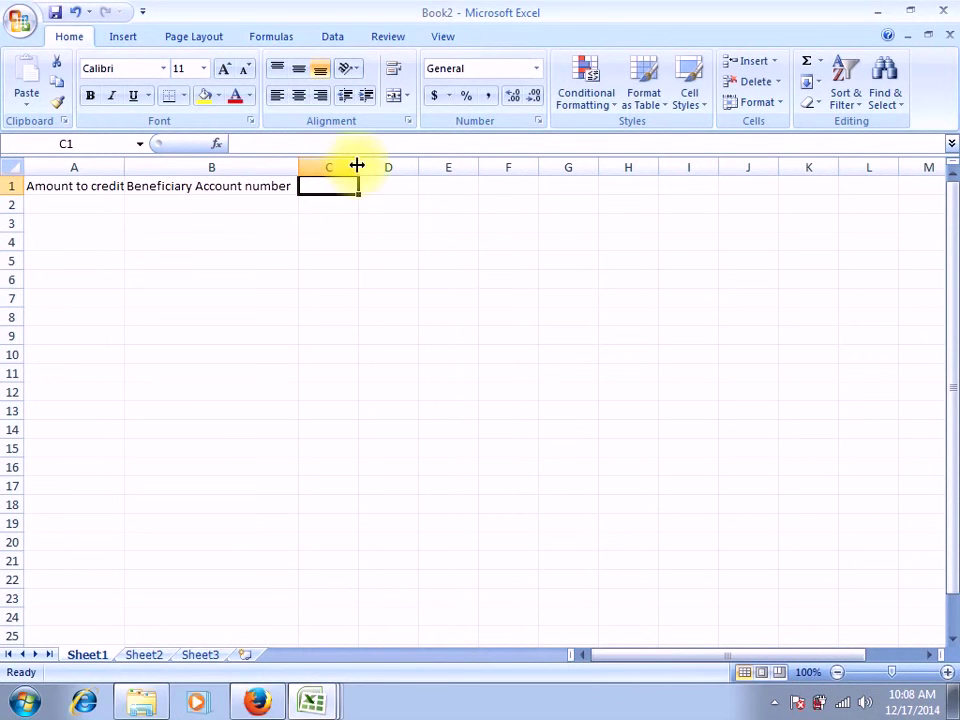
drag(357, 165, 428, 170)
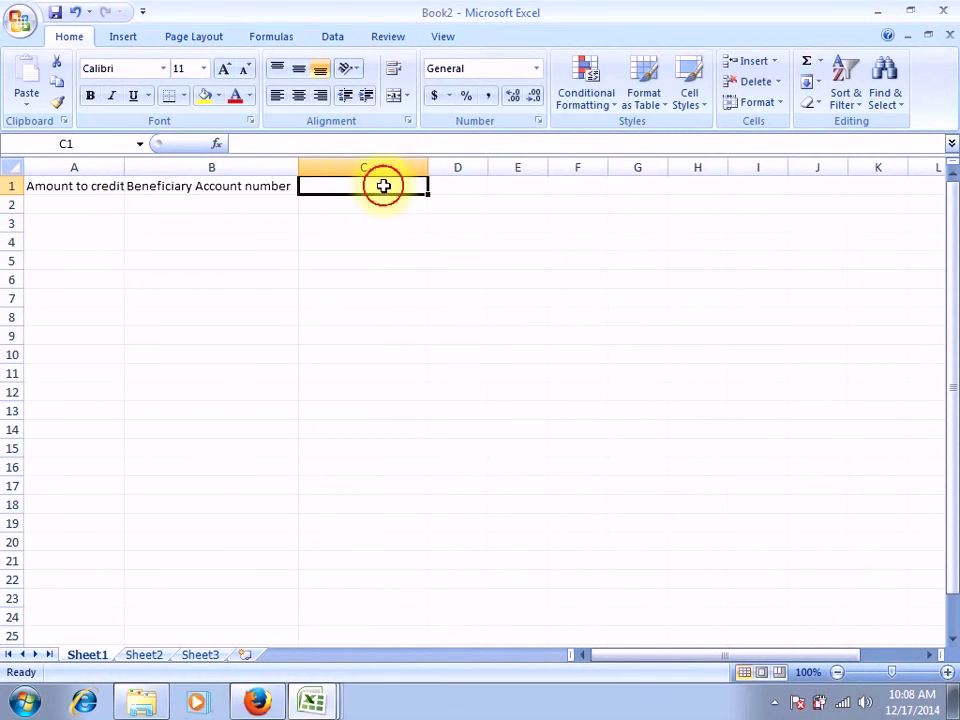
text(Name of )
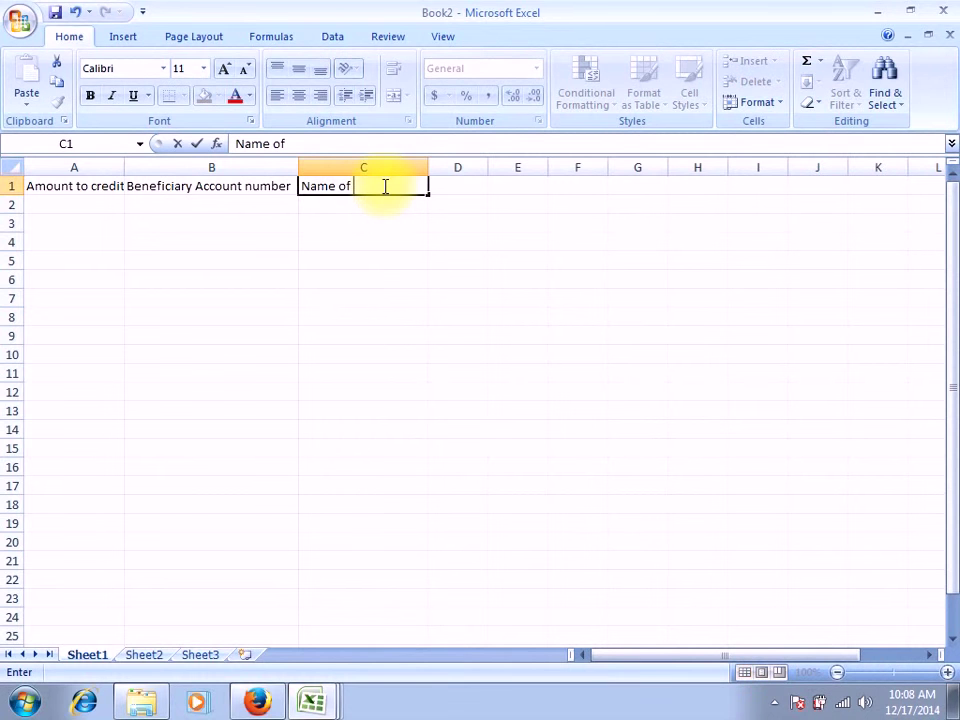
text(beneficiary)
Widen column D and enter the header 'Beneficiar Account Type' in D1
click(475, 162)
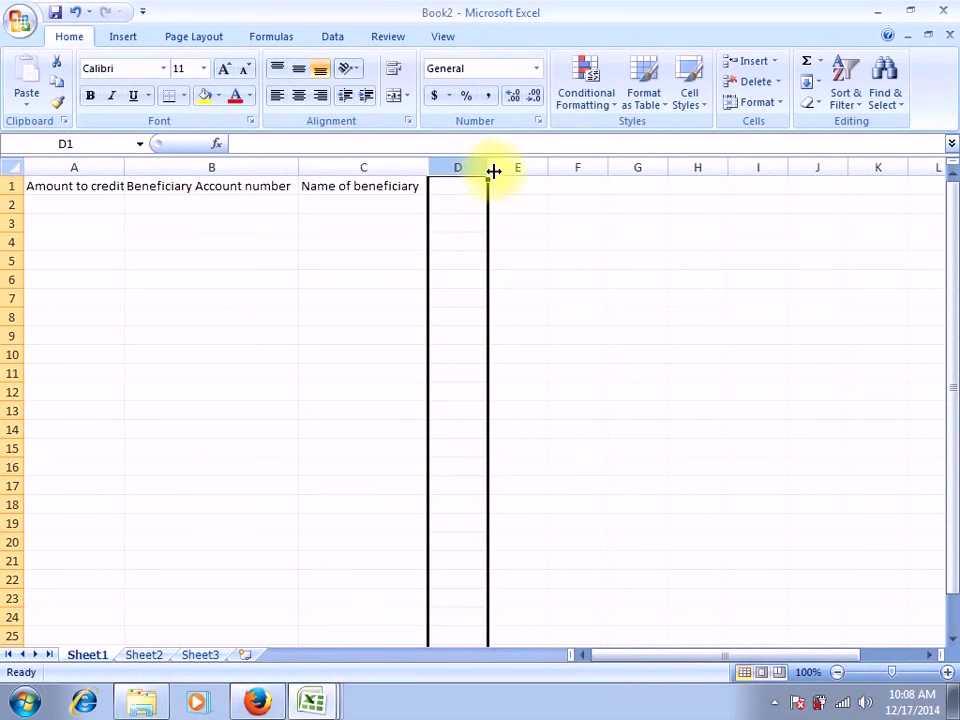
drag(487, 170, 576, 159)
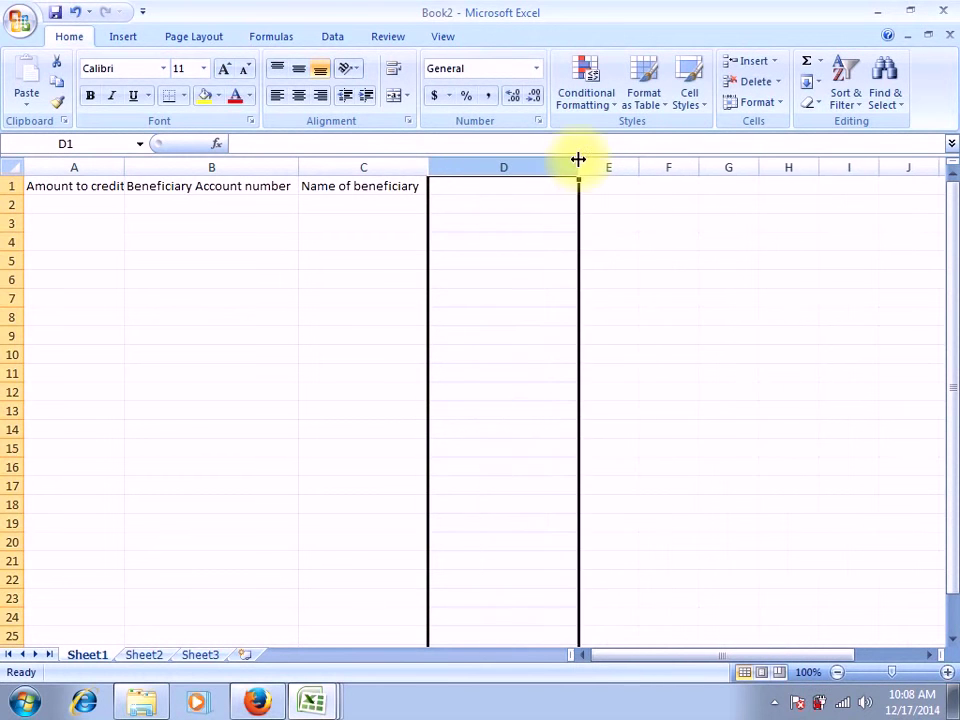
click(531, 188)
text(Beneficia)
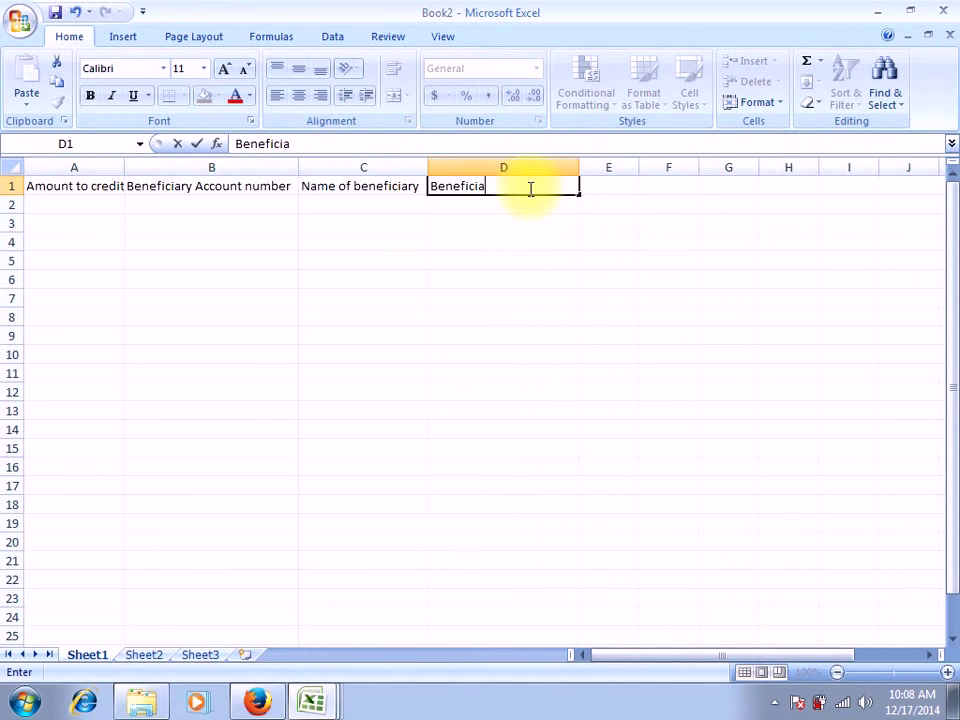
text(r Account Type)
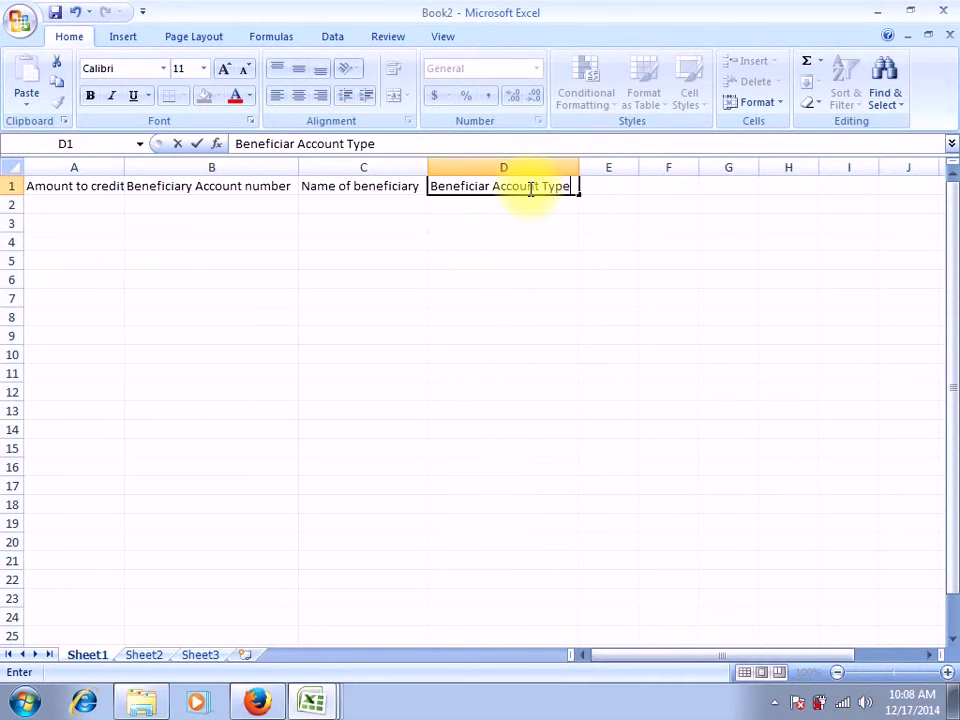
click(621, 166)
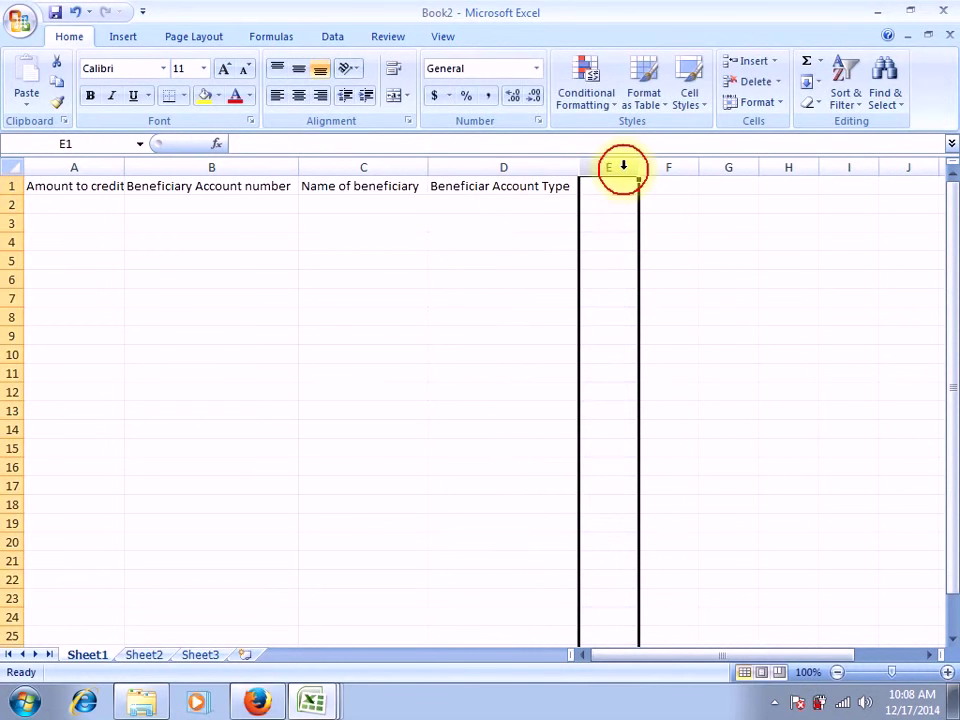
Widen column E and enter the header 'Email of Beneficiay' in E1
drag(638, 167, 714, 187)
text(Email of be)
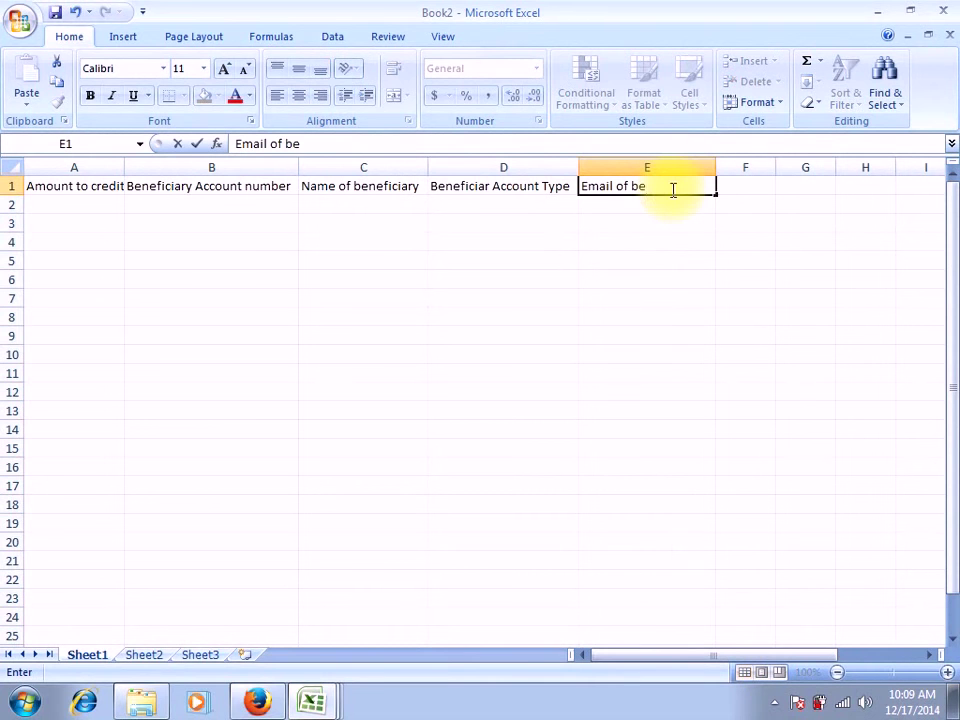
text(n)
key(BackSpace)
key(BackSpace)
key(BackSpace)
text(Beneficiay)
click(92, 215)
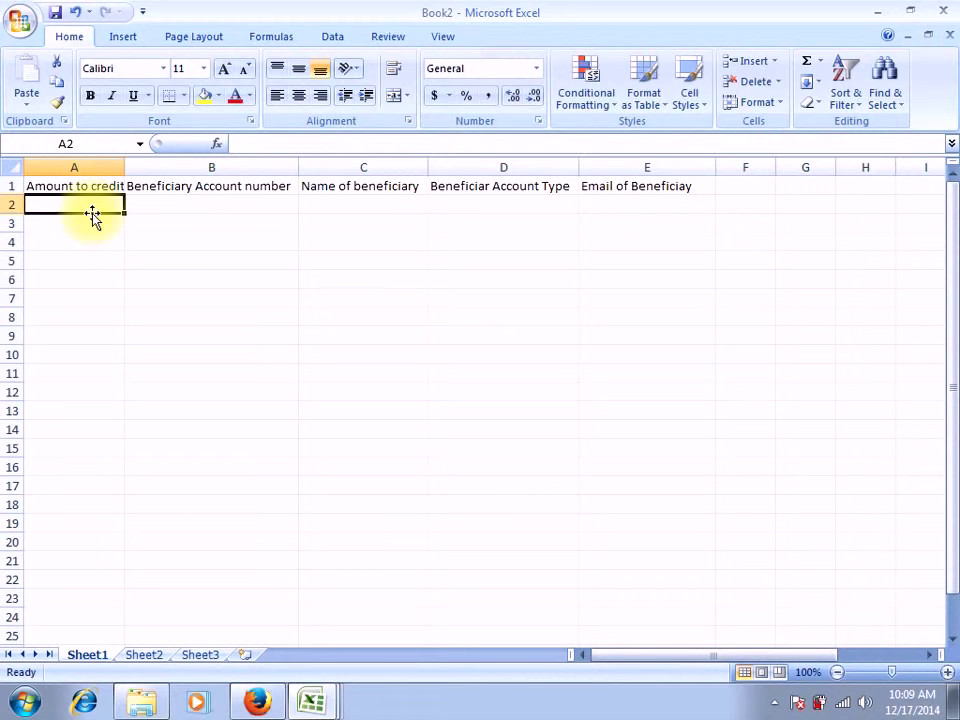
click(65, 166)
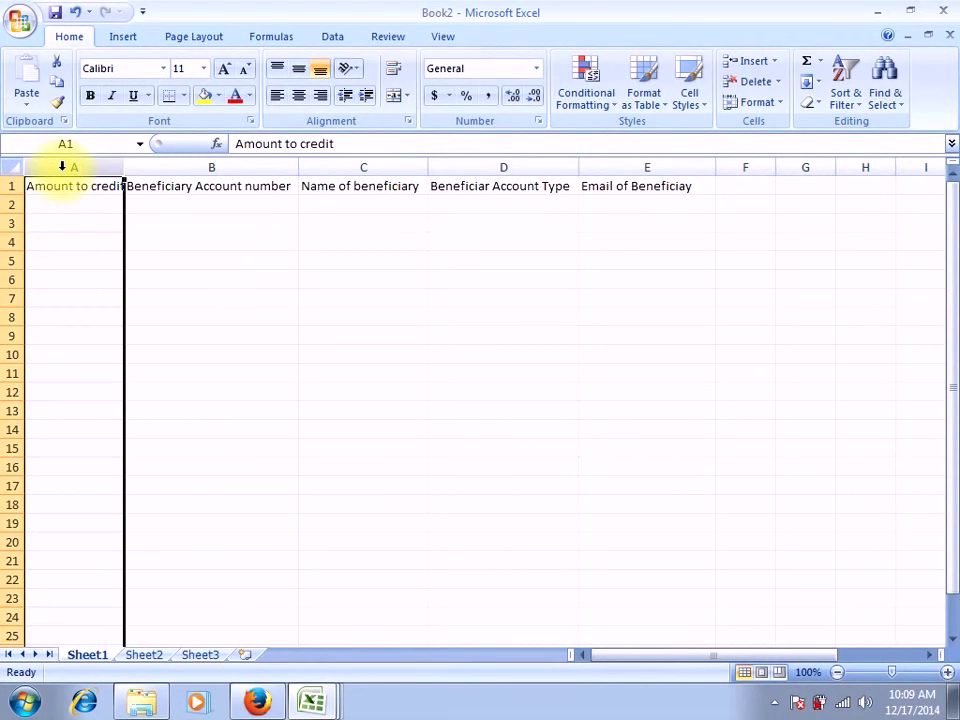
click(205, 165)
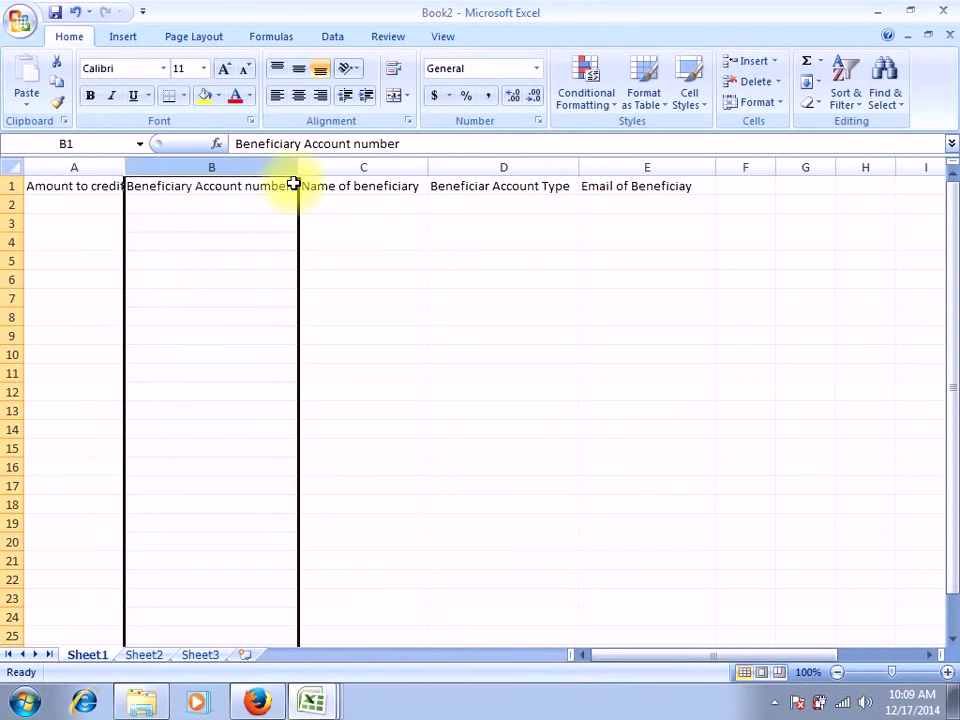
click(343, 167)
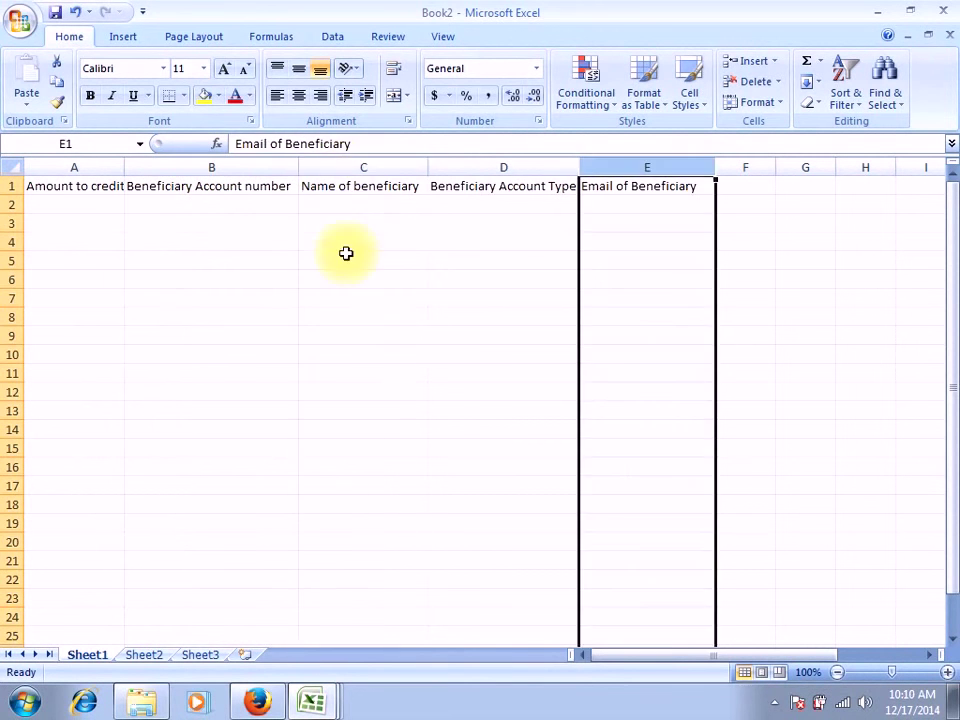
click(471, 167)
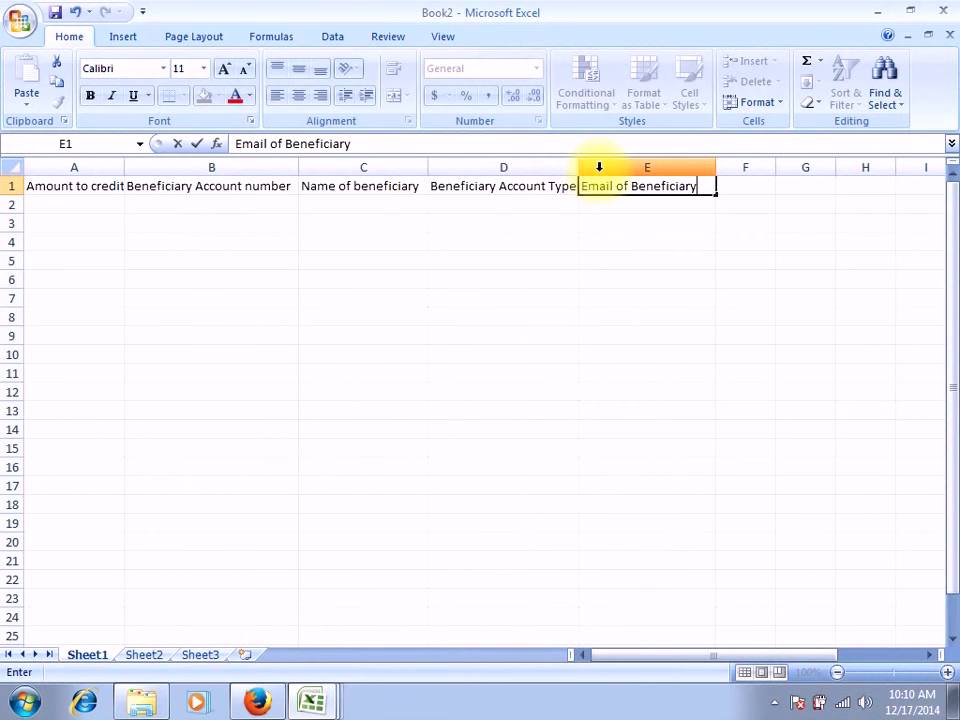
click(599, 167)
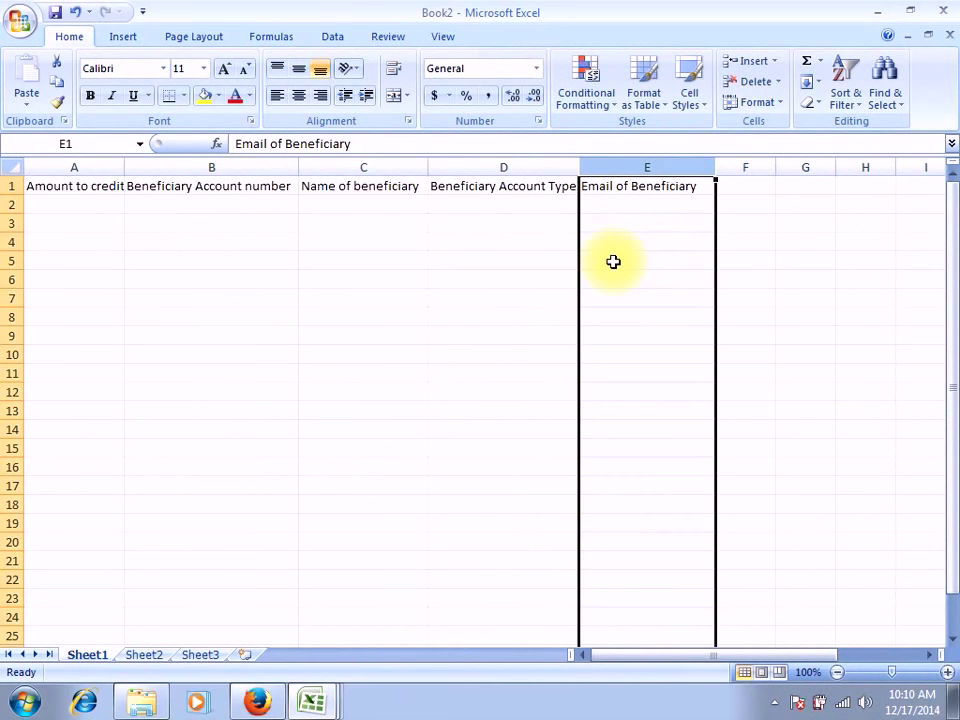
click(12, 187)
click(10, 187)
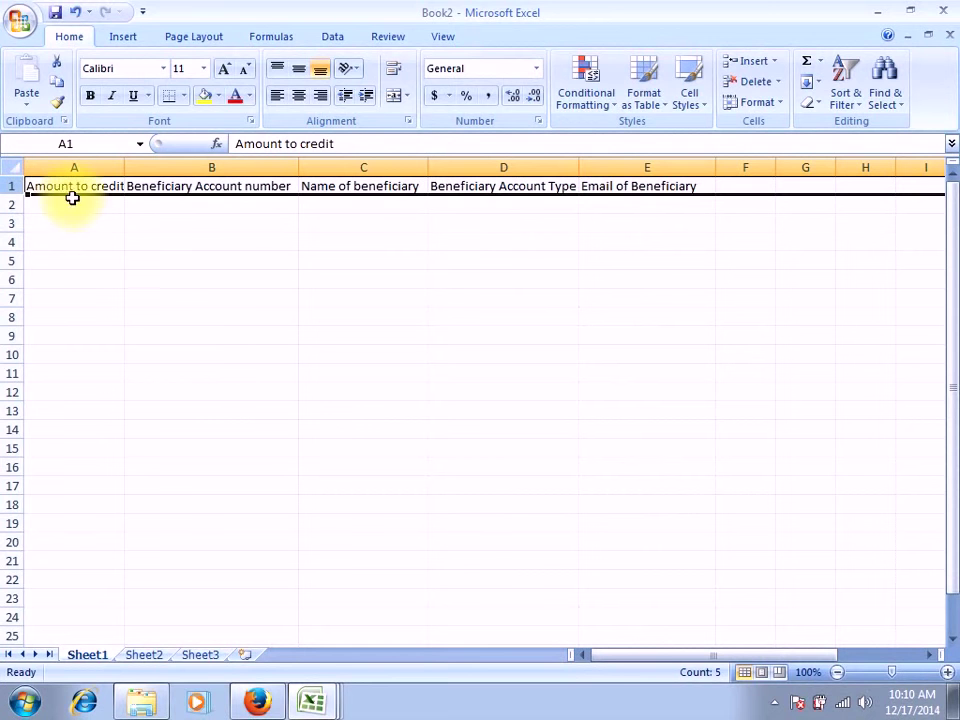
click(10, 204)
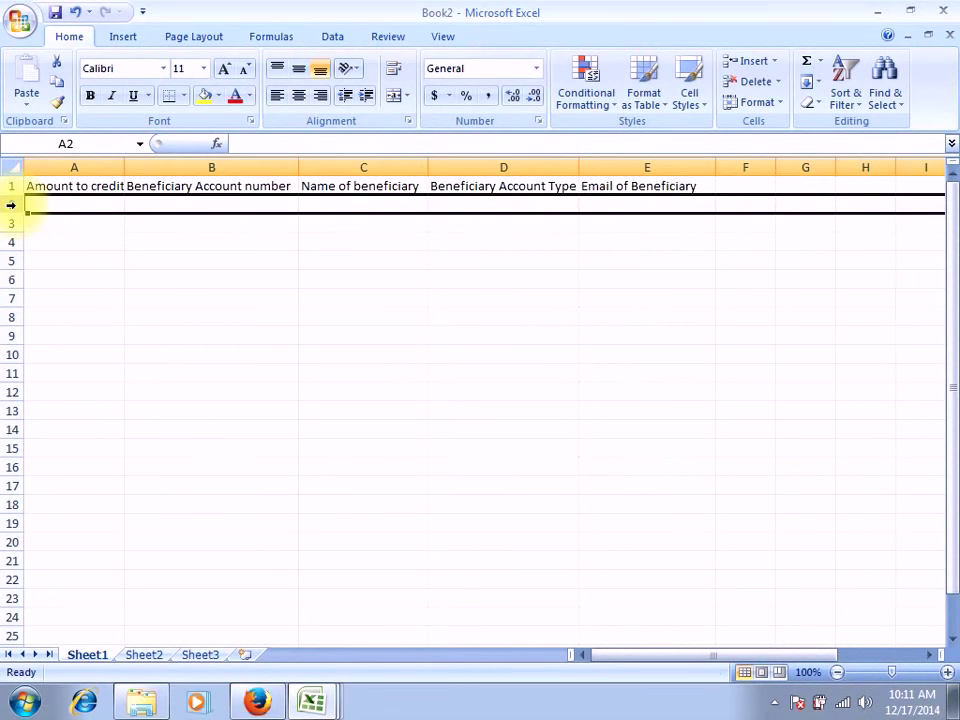
click(52, 204)
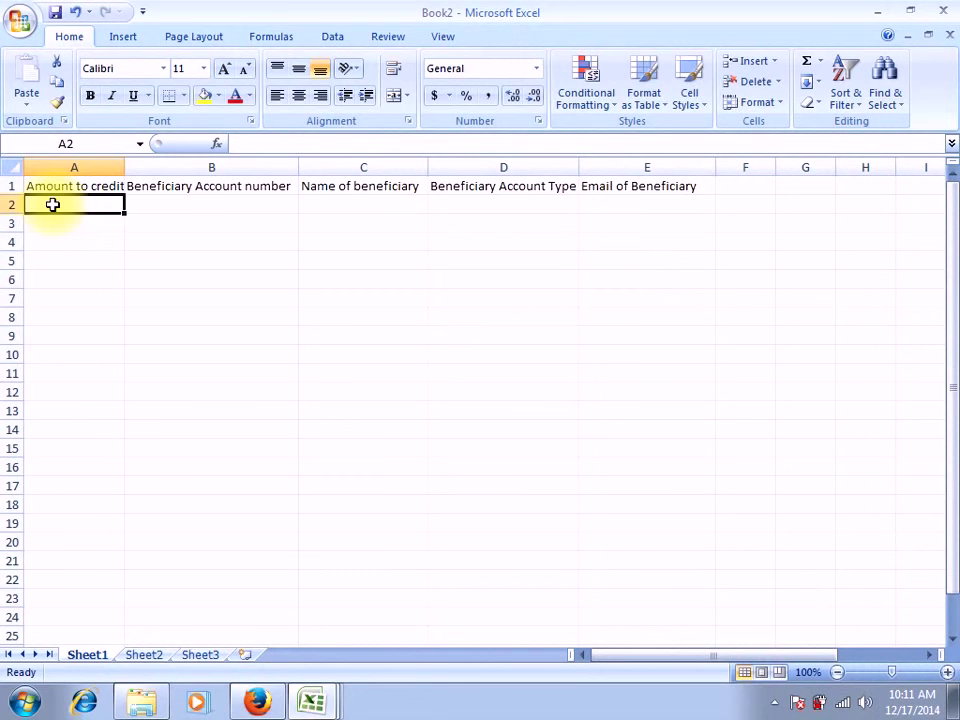
Enter amount 5000, the beneficiary's account number and full name in A2–C2
text(5000)
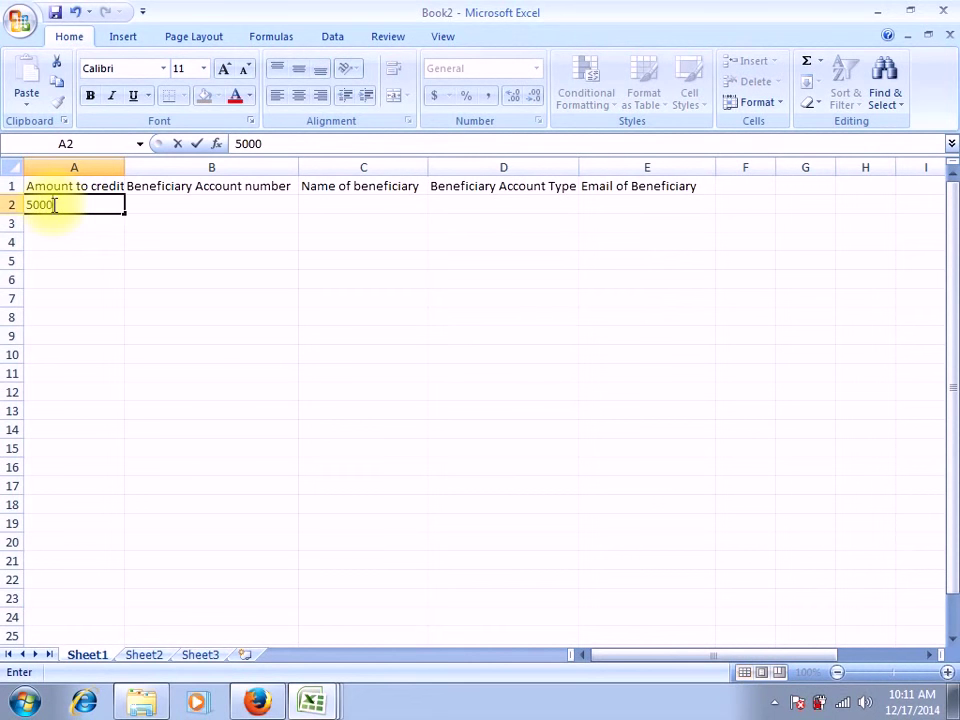
click(170, 204)
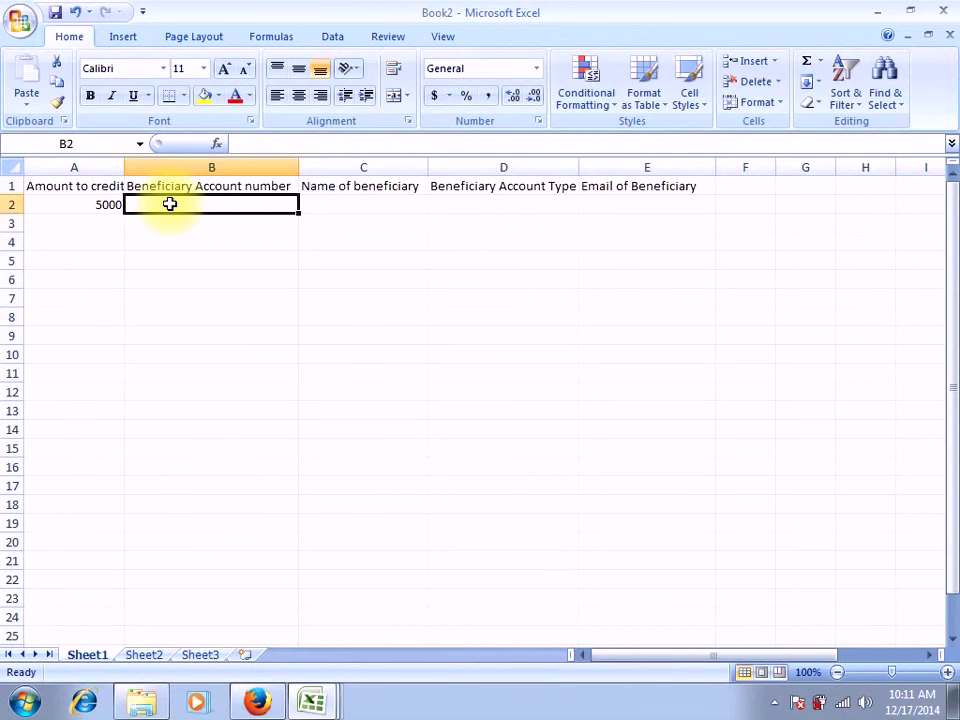
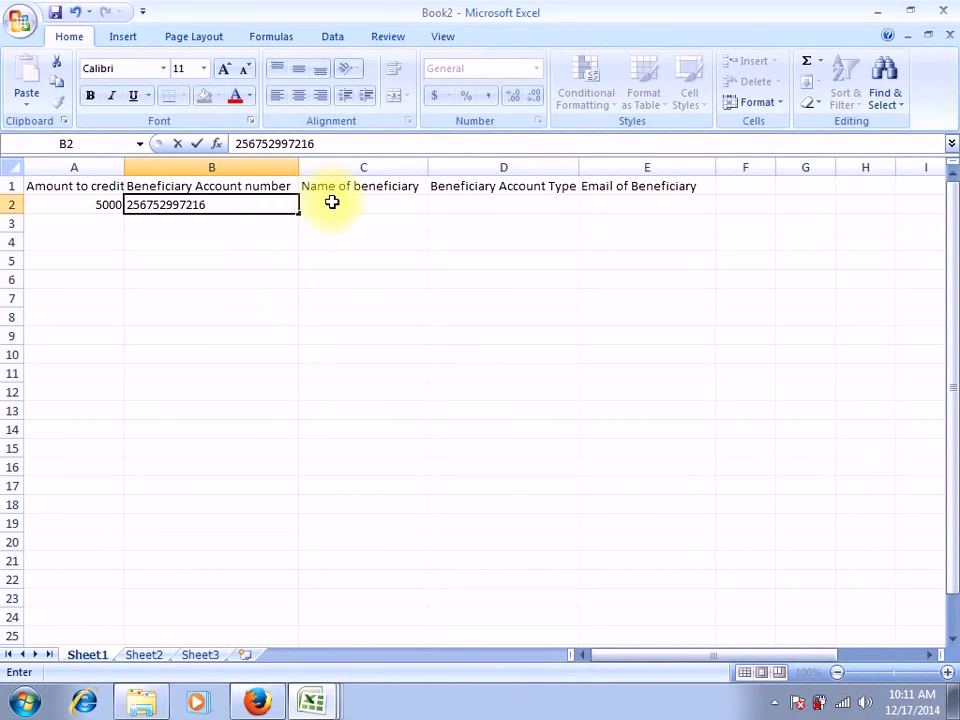
click(332, 202)
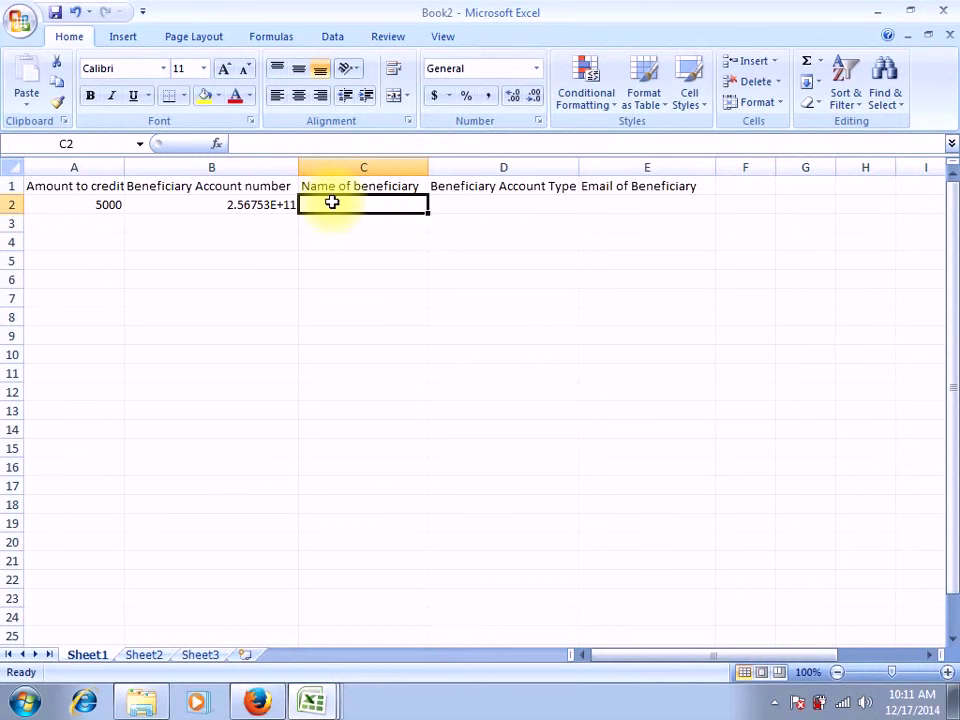
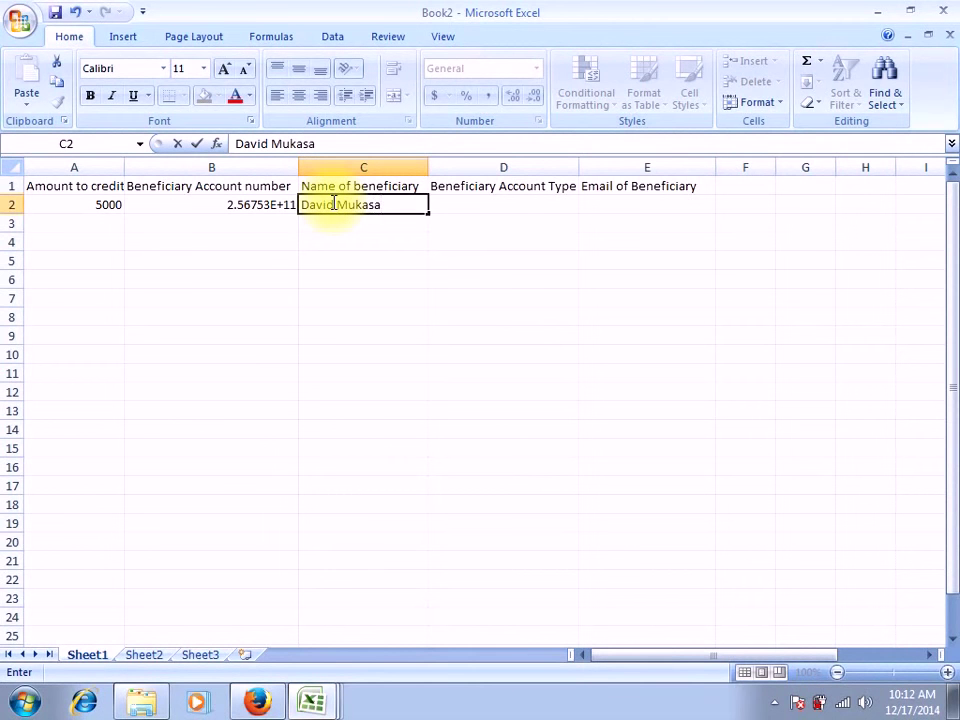
click(495, 208)
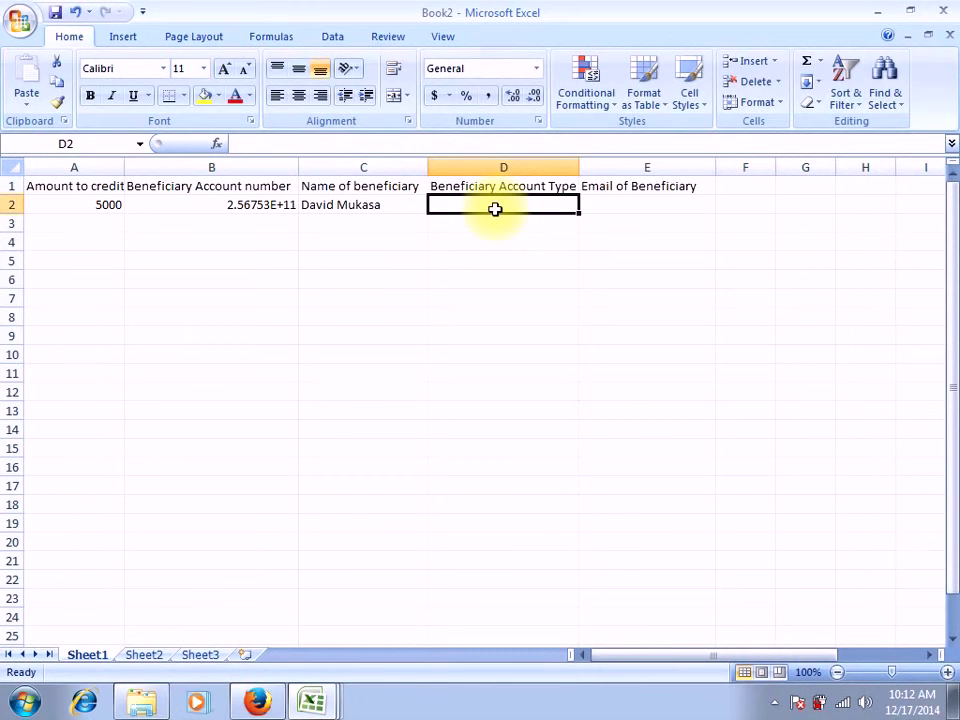
Enter MOBILE MONEY as the account type in D2, then select E2
click(257, 207)
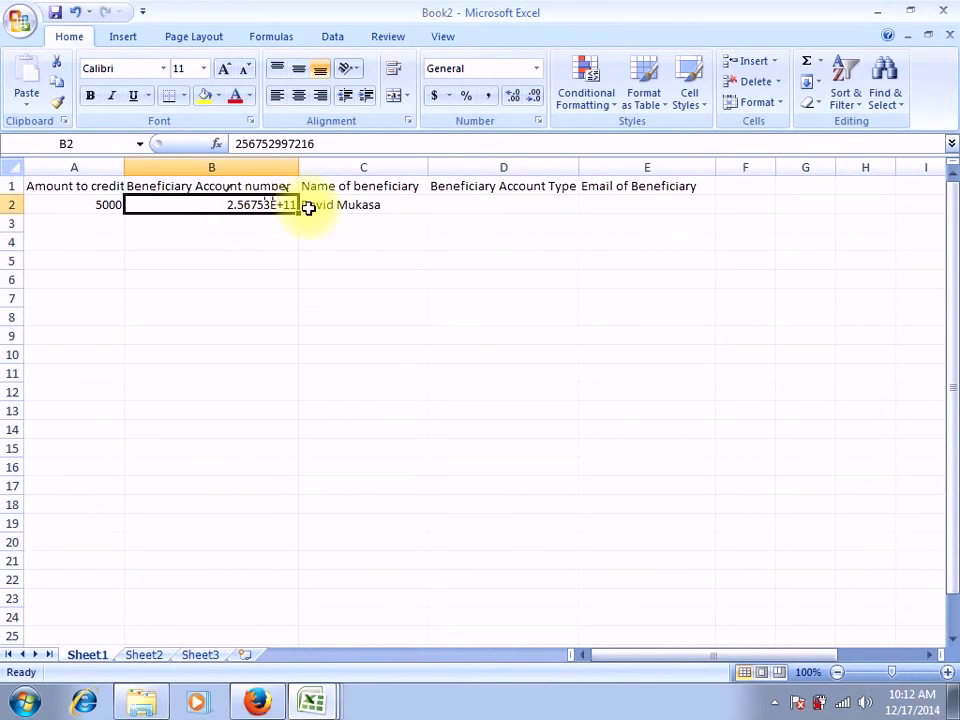
click(443, 208)
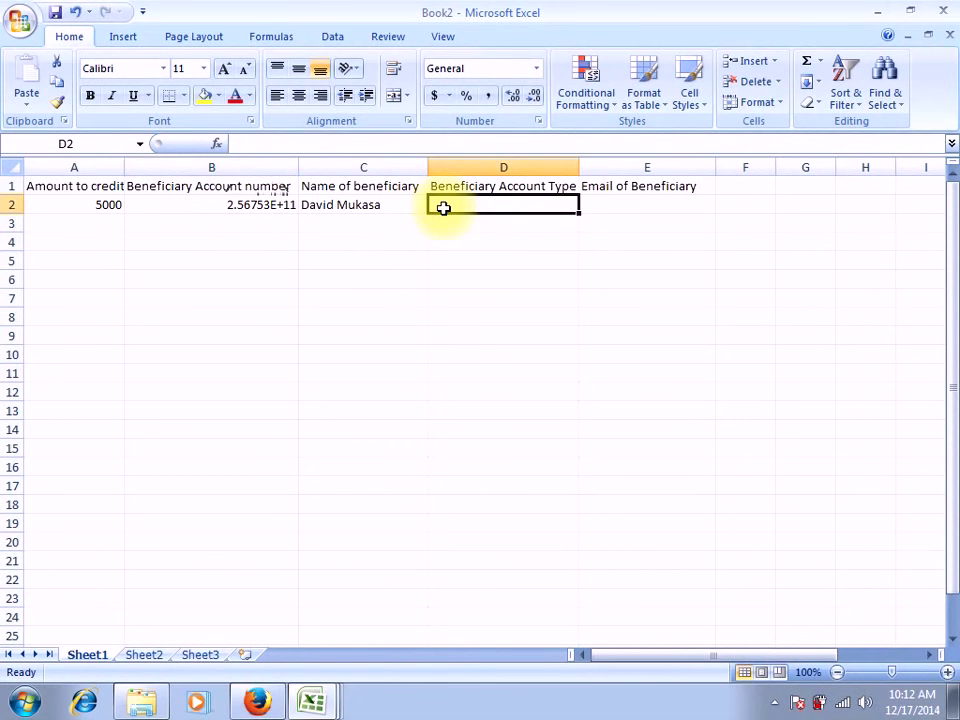
text(MOB)
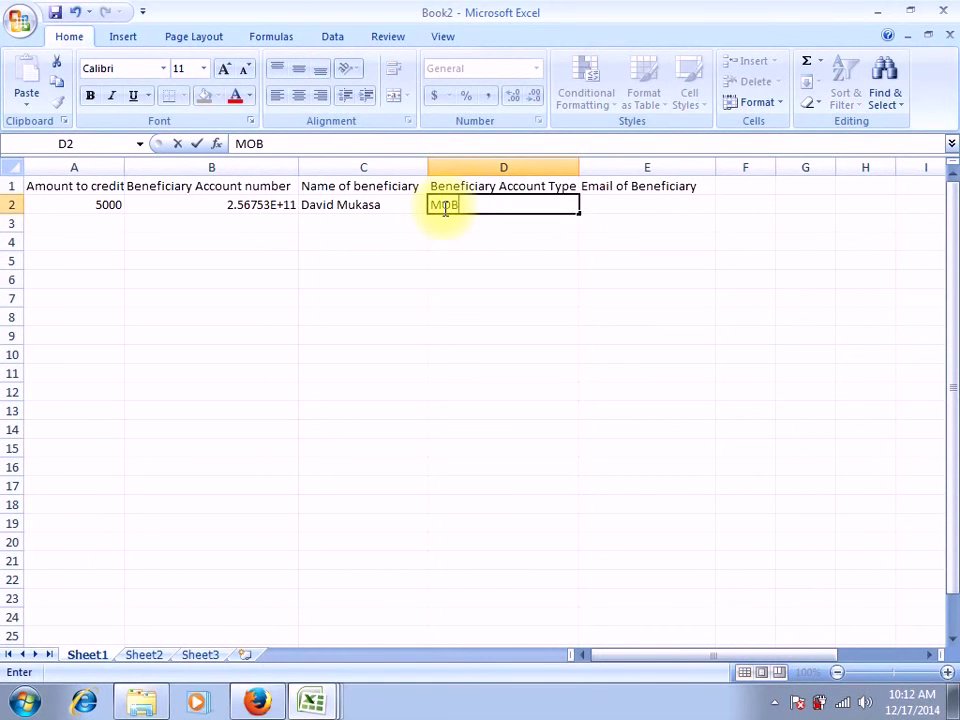
text(ILE MONEY)
click(613, 199)
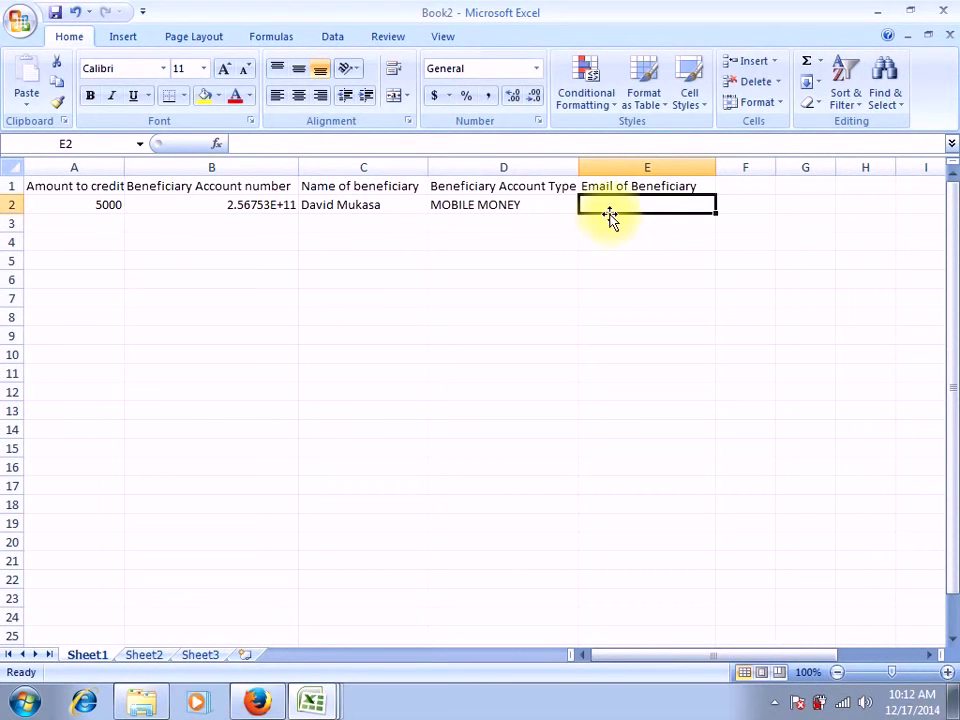
click(496, 208)
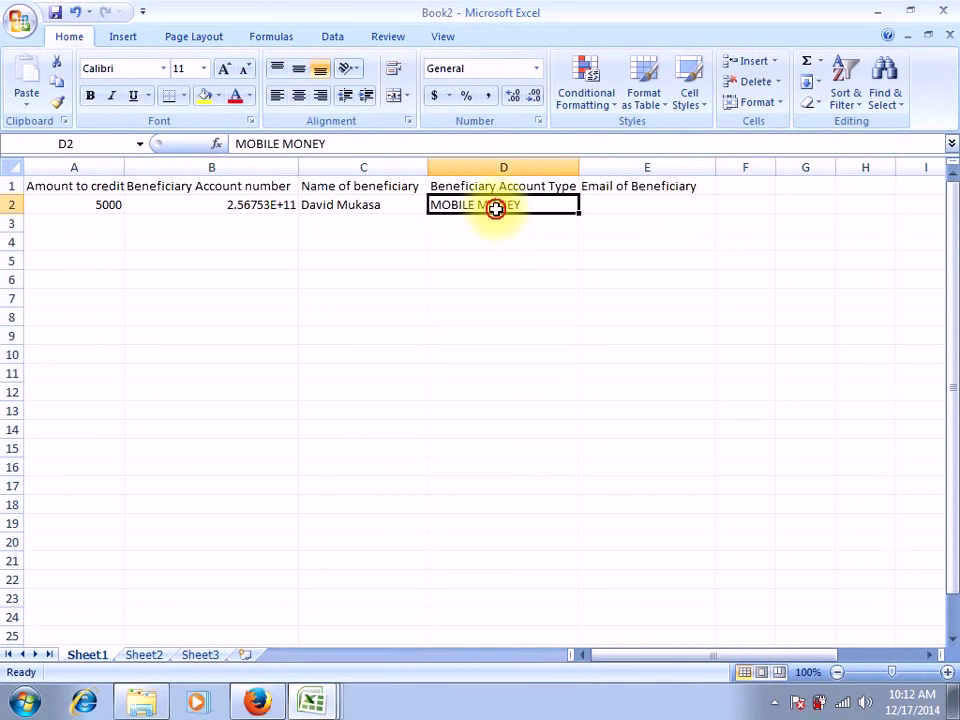
click(595, 207)
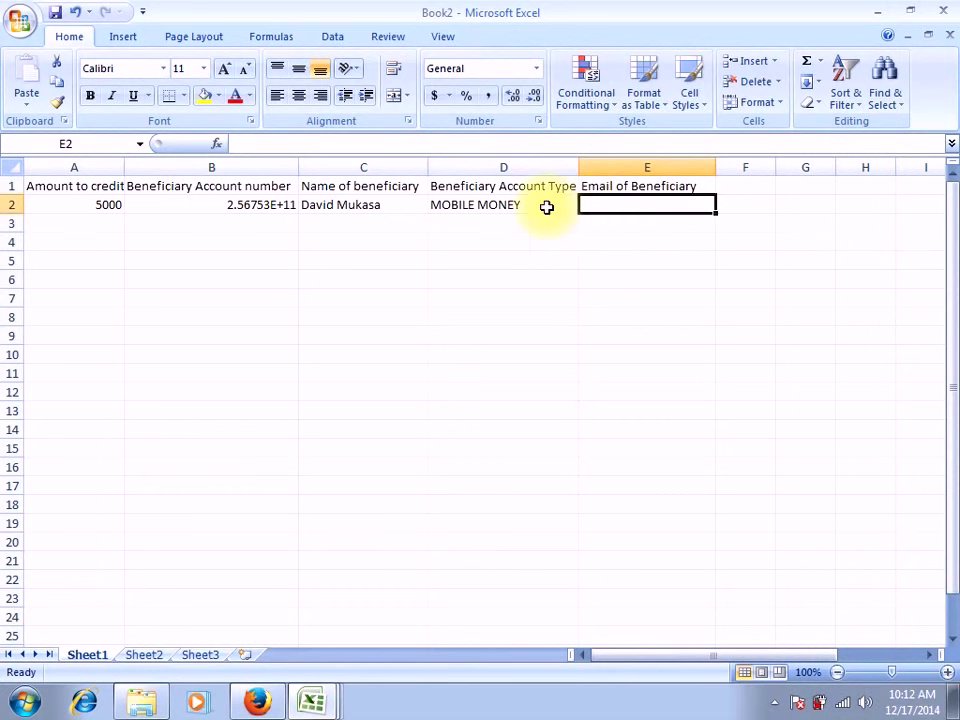
click(258, 205)
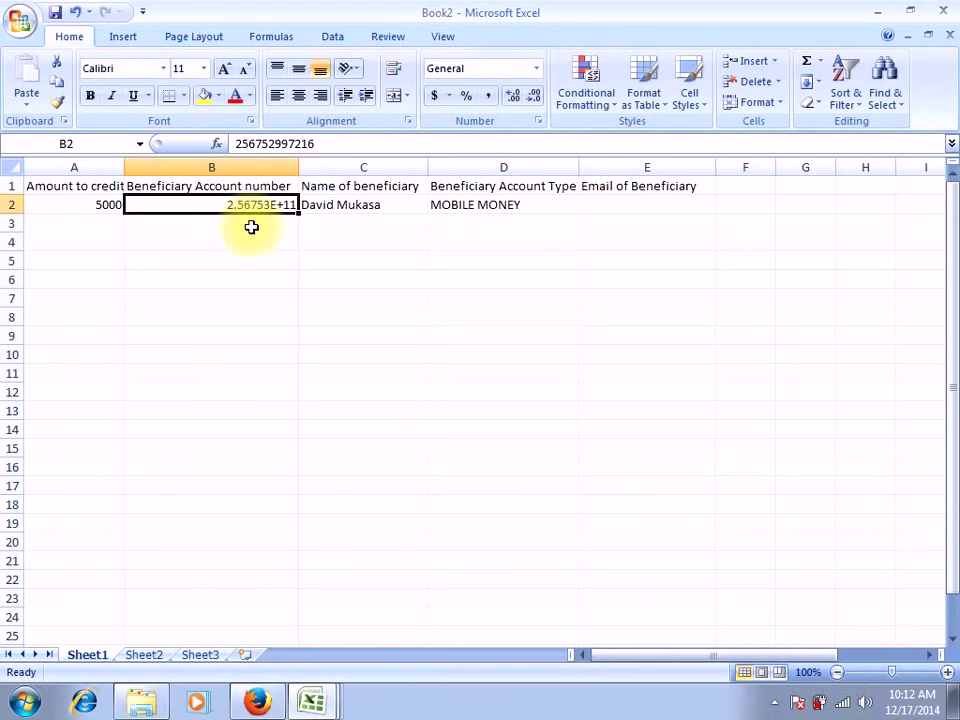
click(606, 220)
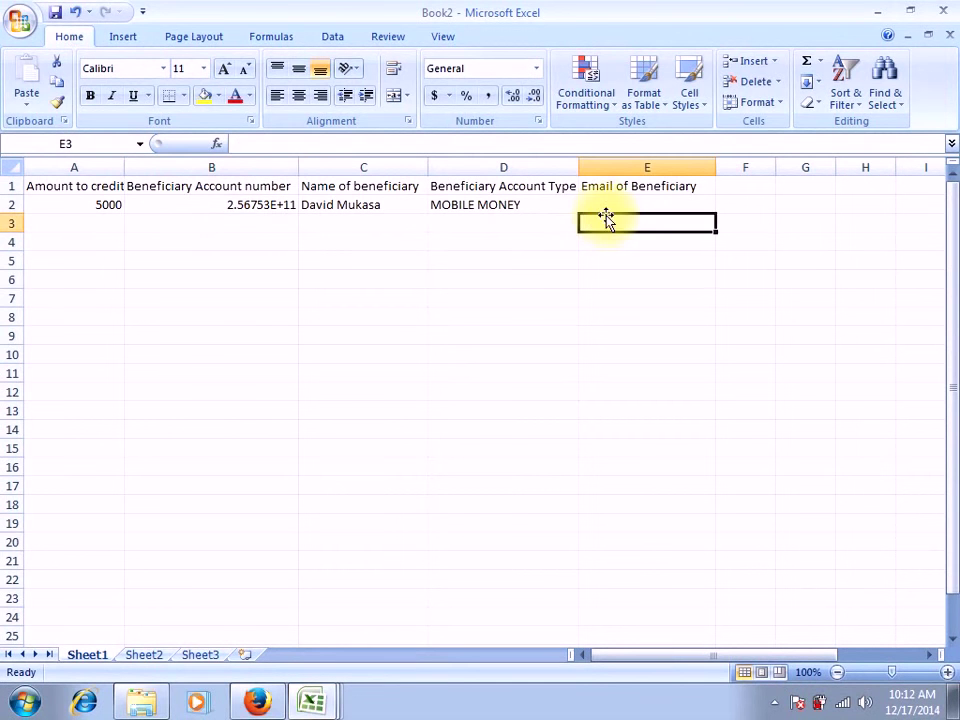
click(597, 205)
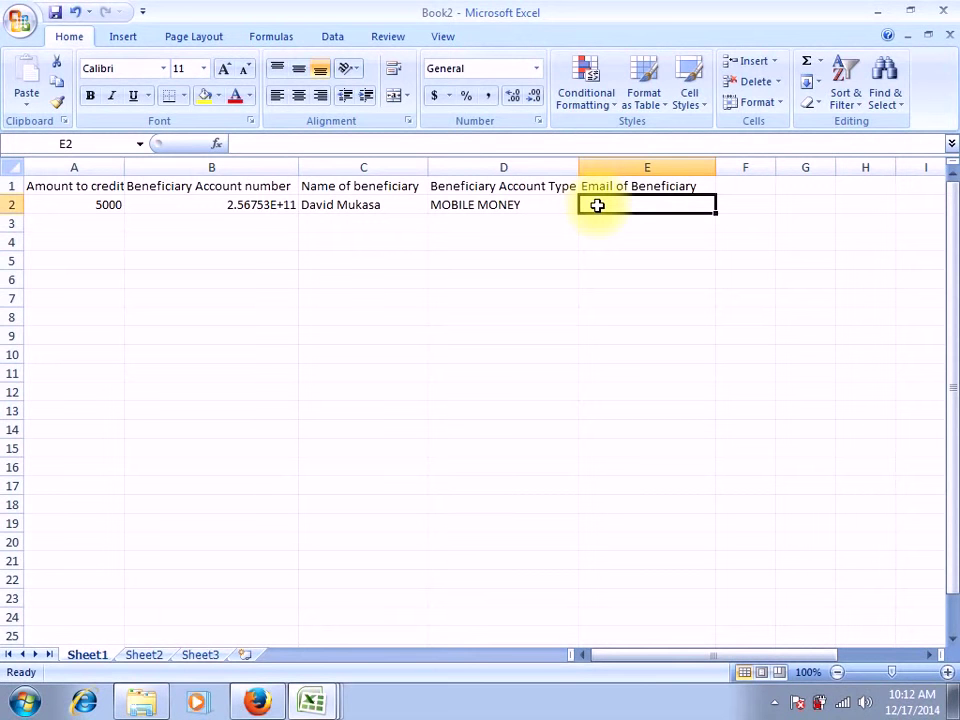
Enter the first beneficiary's e-mail address in E2
text(EX)
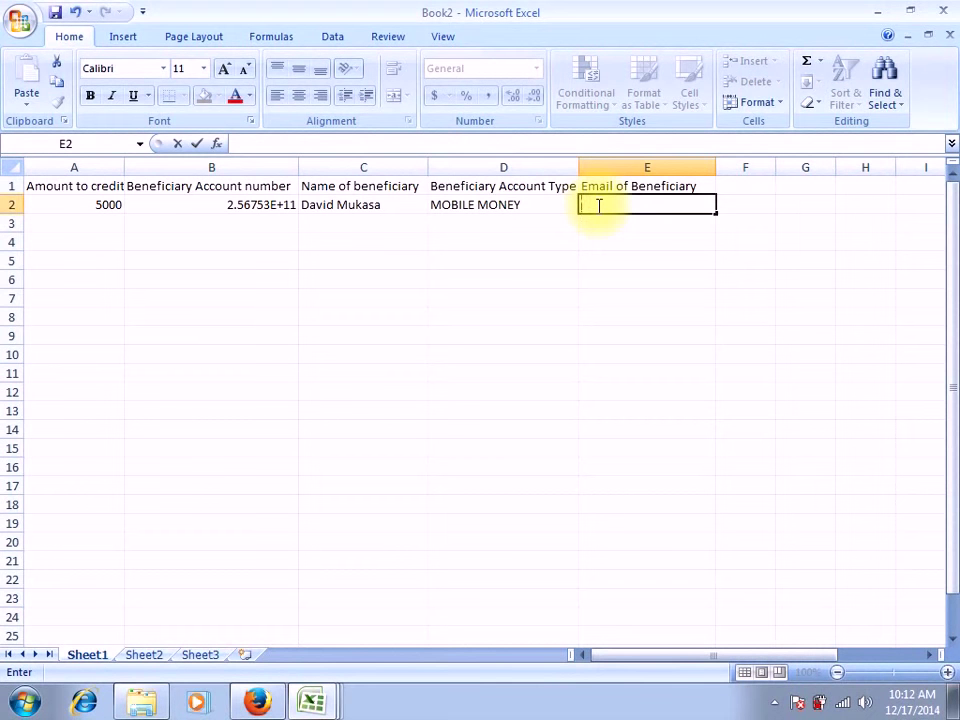
text(example)
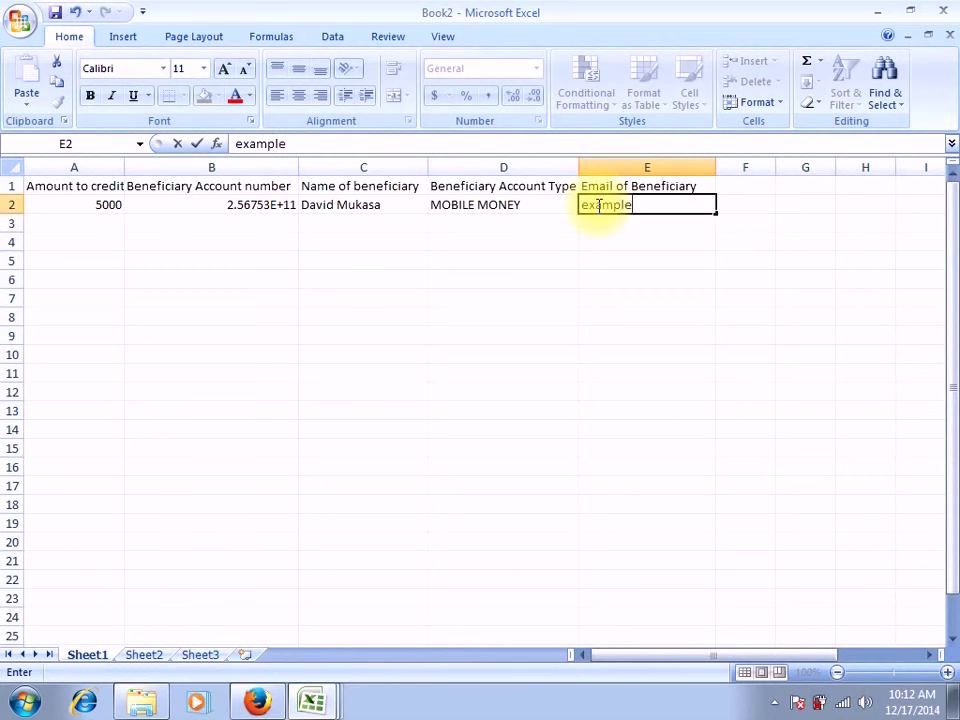
text(@example)
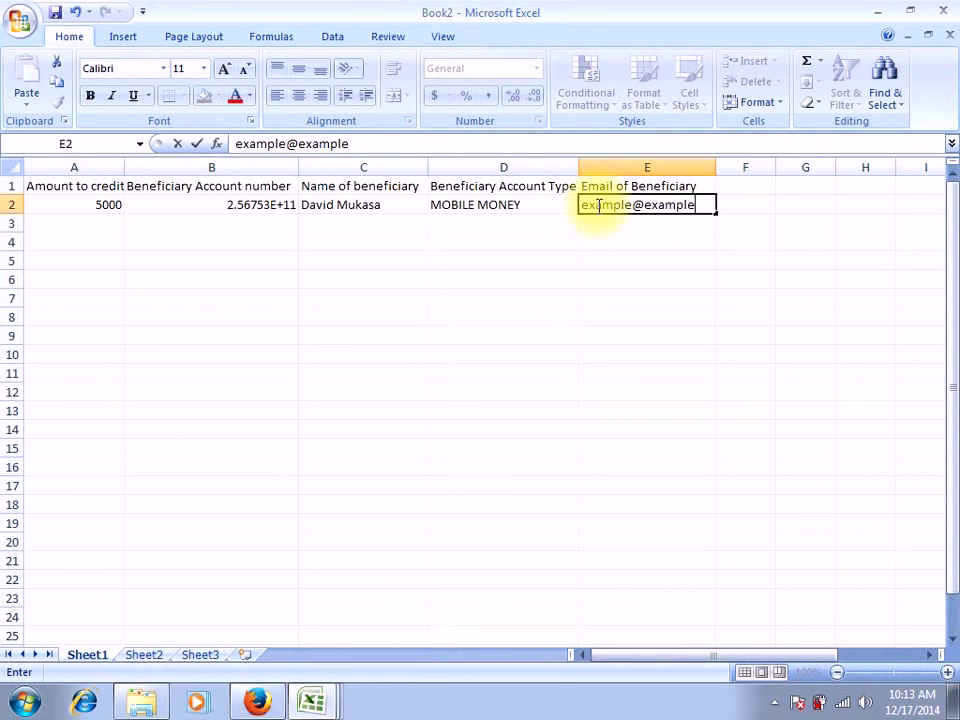
text(.org)
click(104, 223)
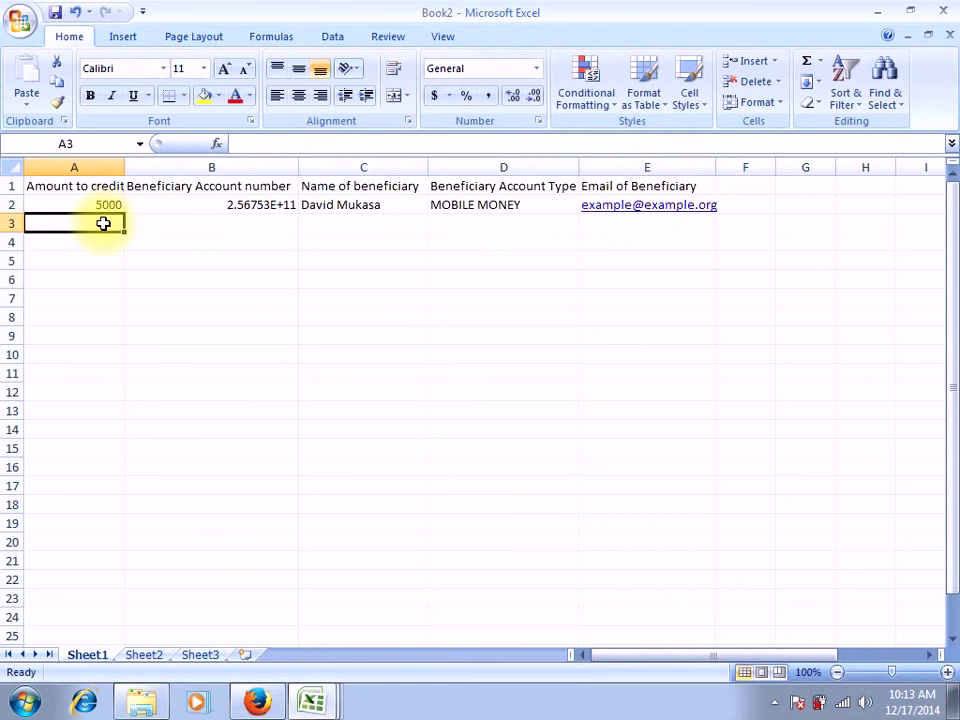
Enter amount 40000 in A3 and the second beneficiary's account number in B3
text(4)
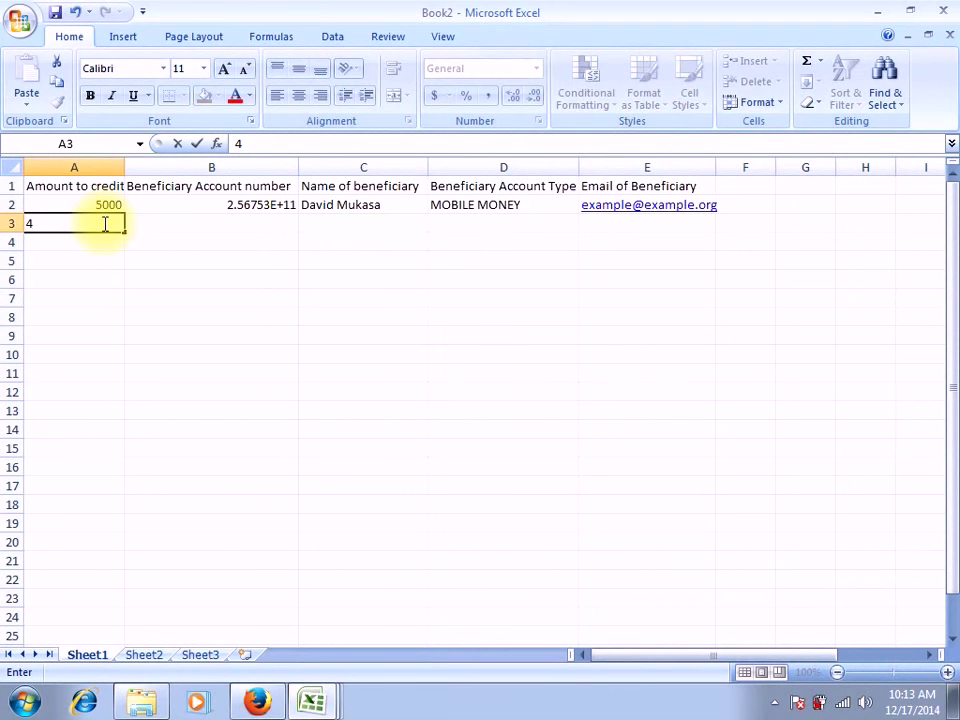
text(0000)
click(240, 213)
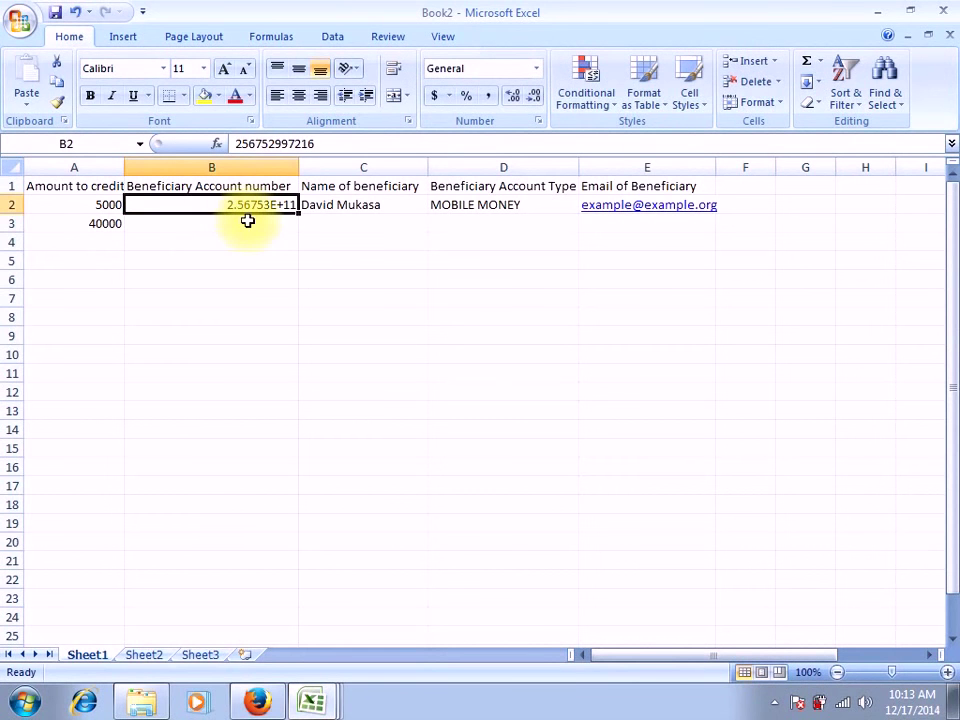
click(248, 221)
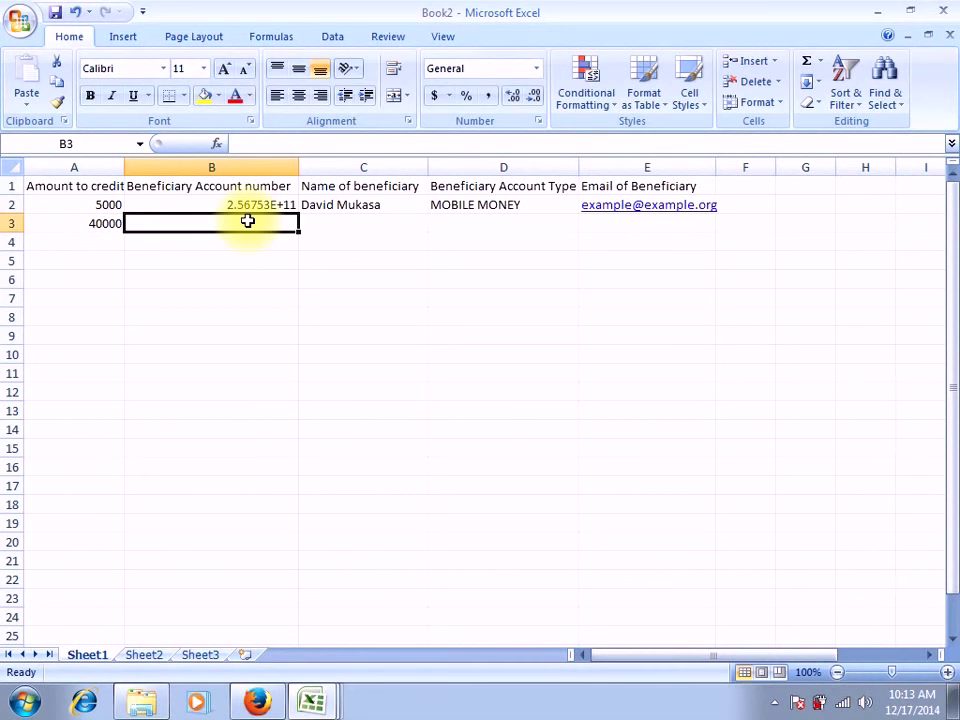
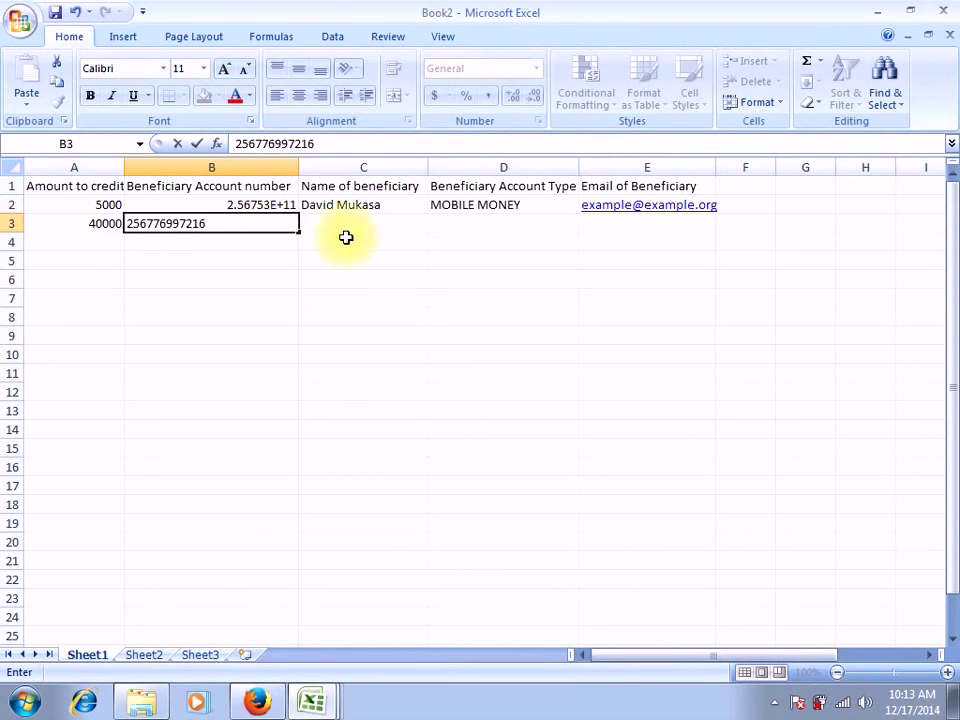
click(347, 228)
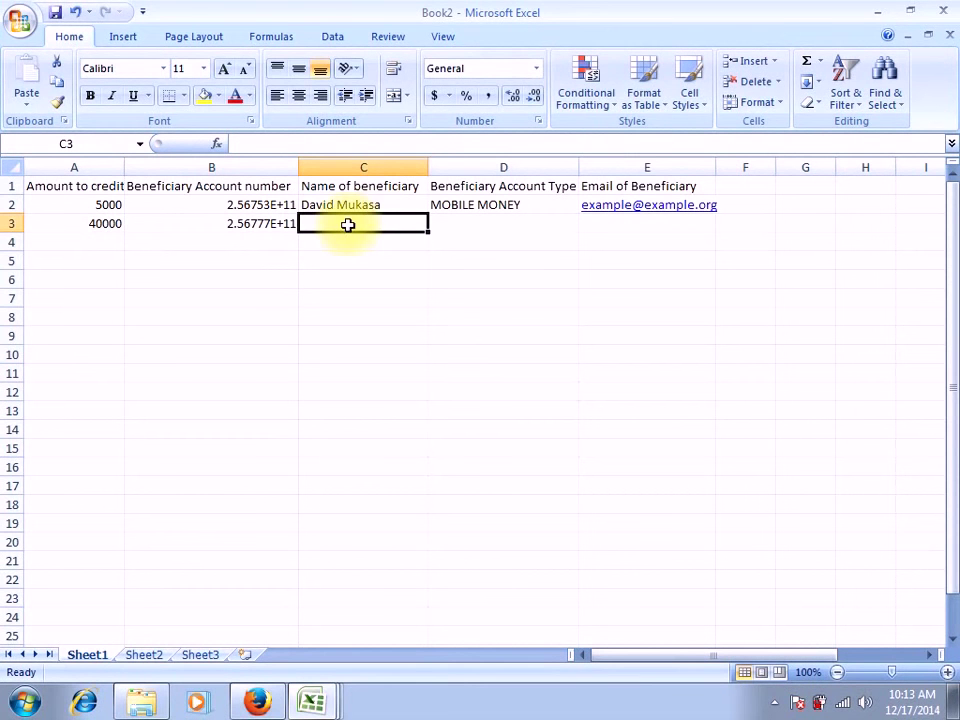
Fill D3 with MOBILE MONEY using the AutoComplete suggestion
click(450, 225)
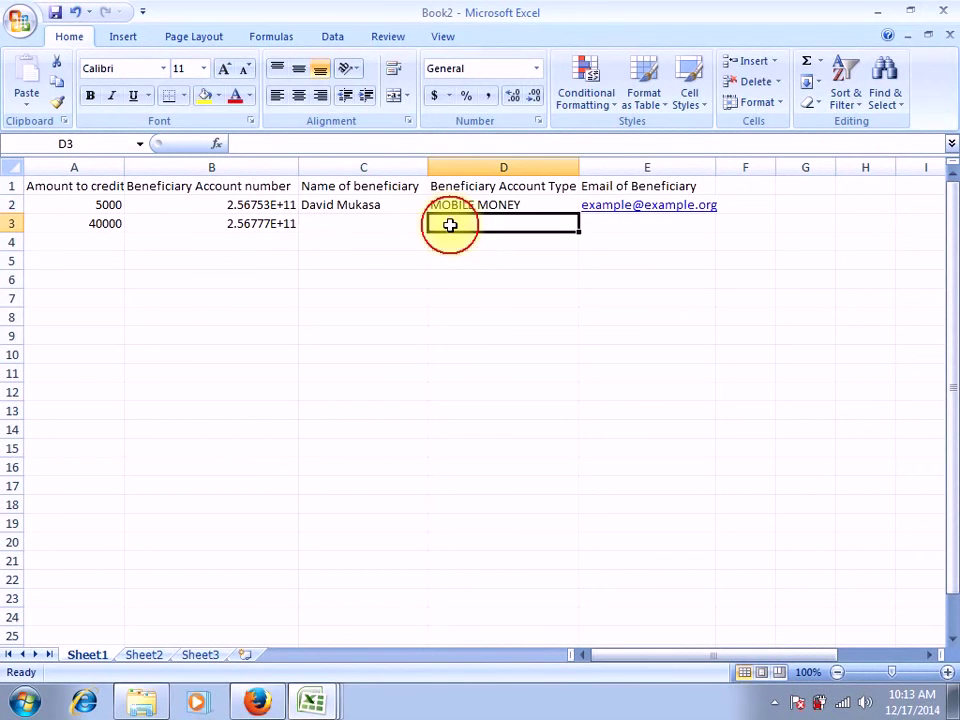
text(MO)
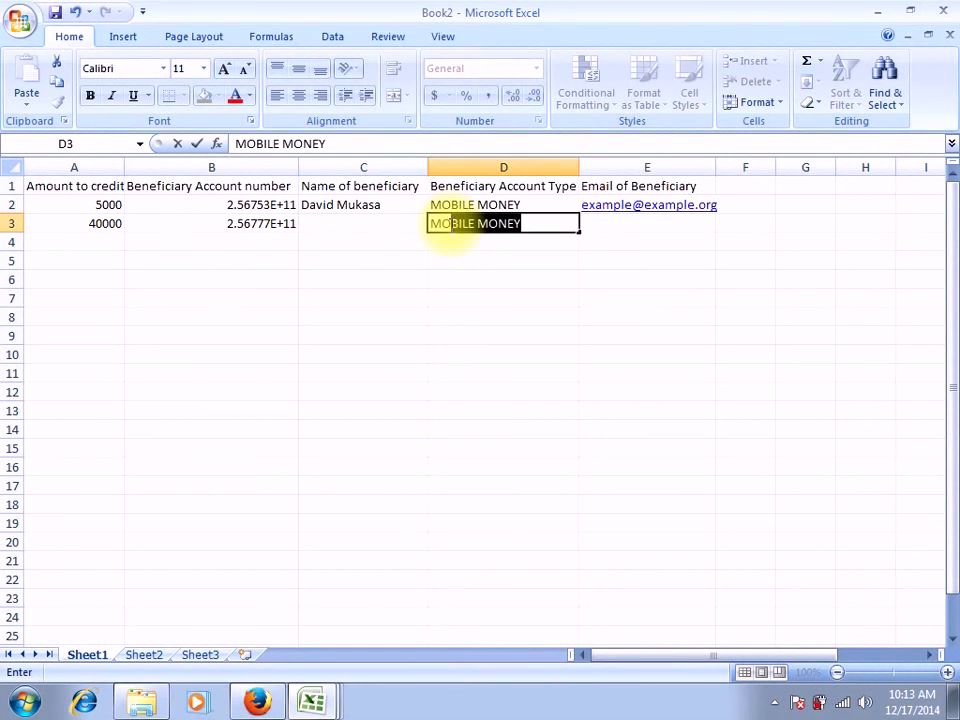
text(BIL)
click(531, 224)
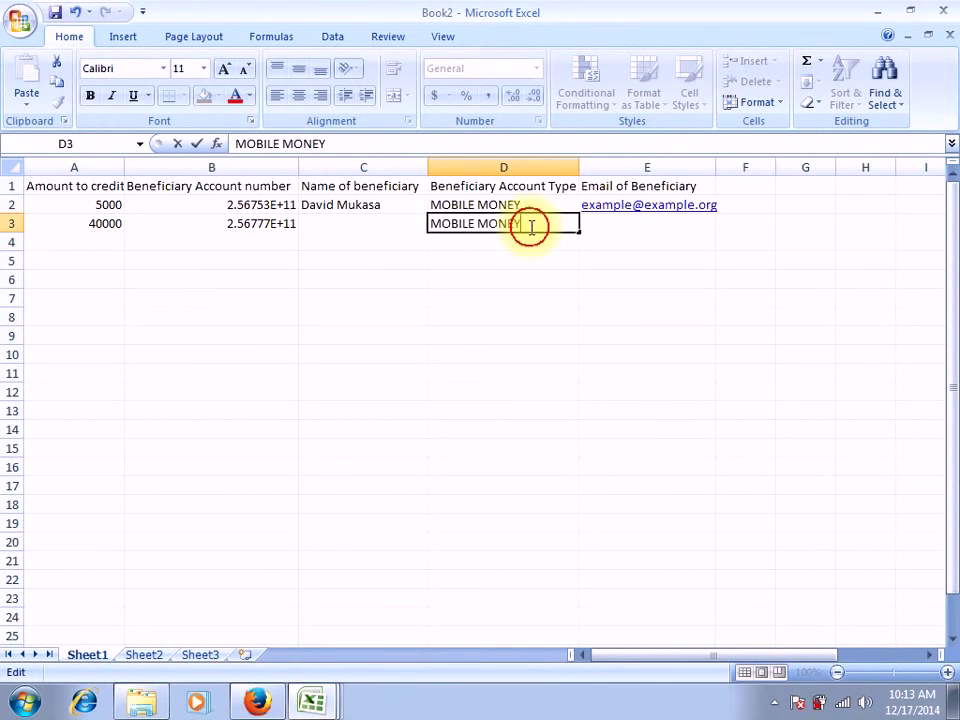
click(590, 222)
text(MOBIL)
key(BackSpace)
key(BackSpace)
key(BackSpace)
key(BackSpace)
key(BackSpace)
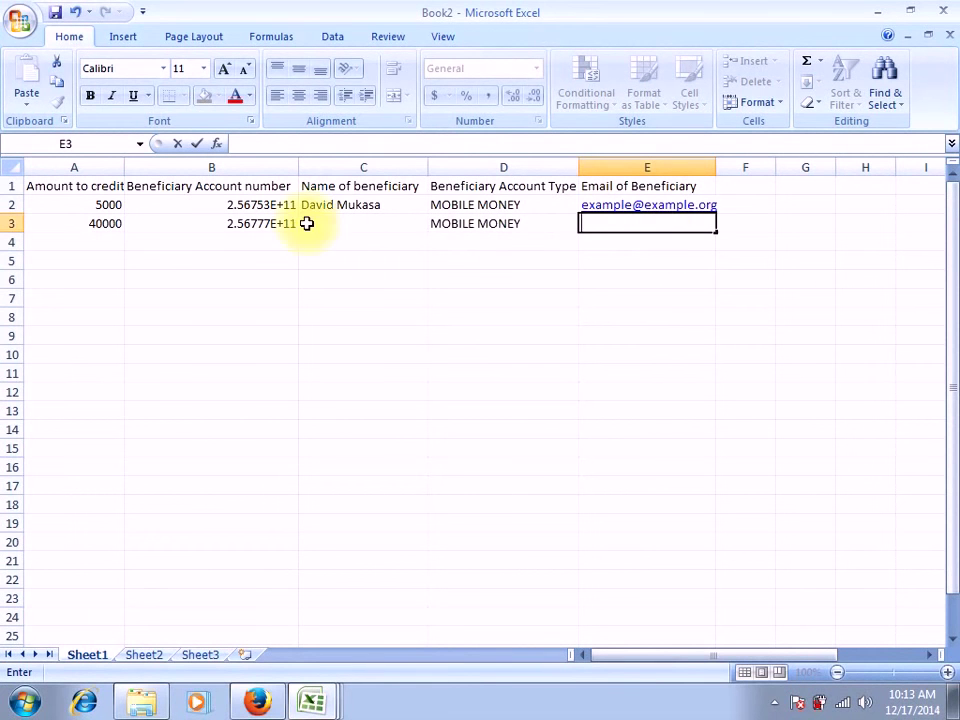
Leave E3 empty and select the account numbers in B2:B3
click(359, 224)
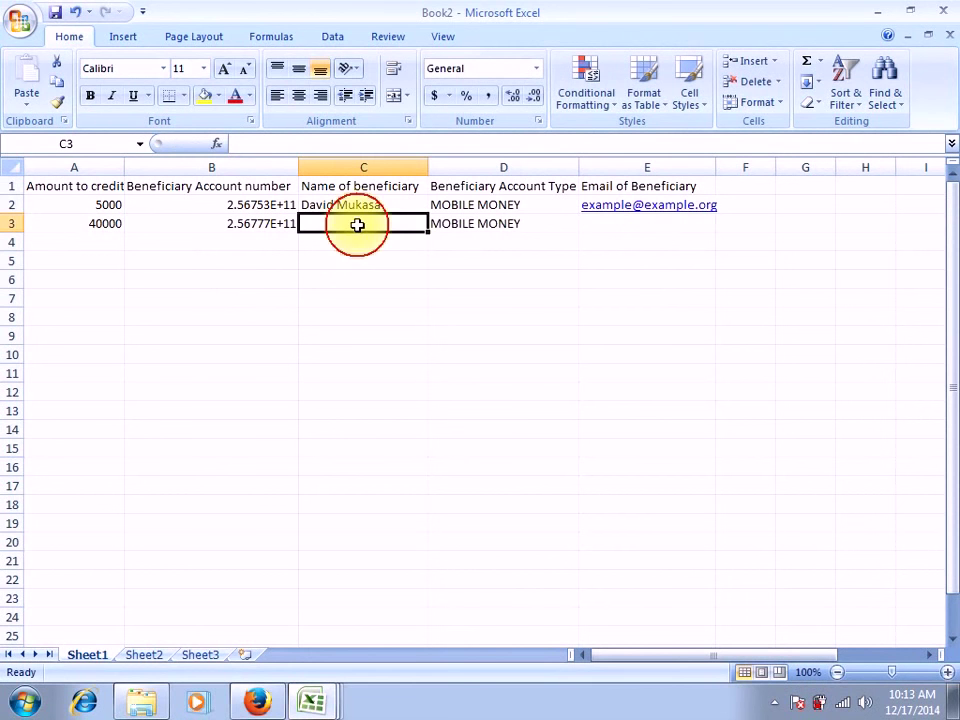
click(596, 224)
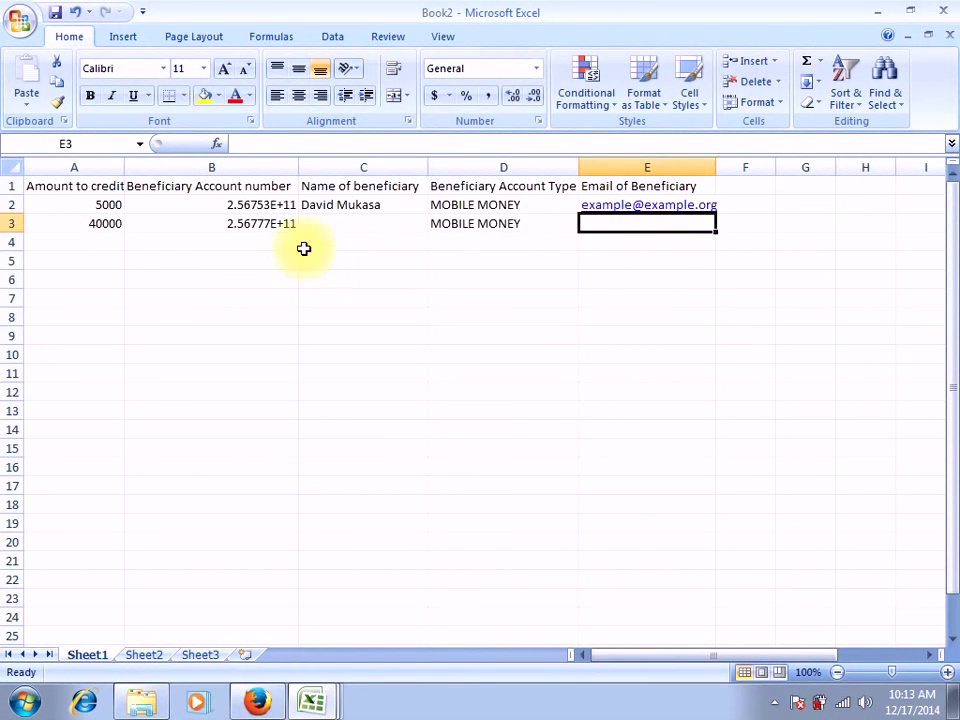
click(111, 242)
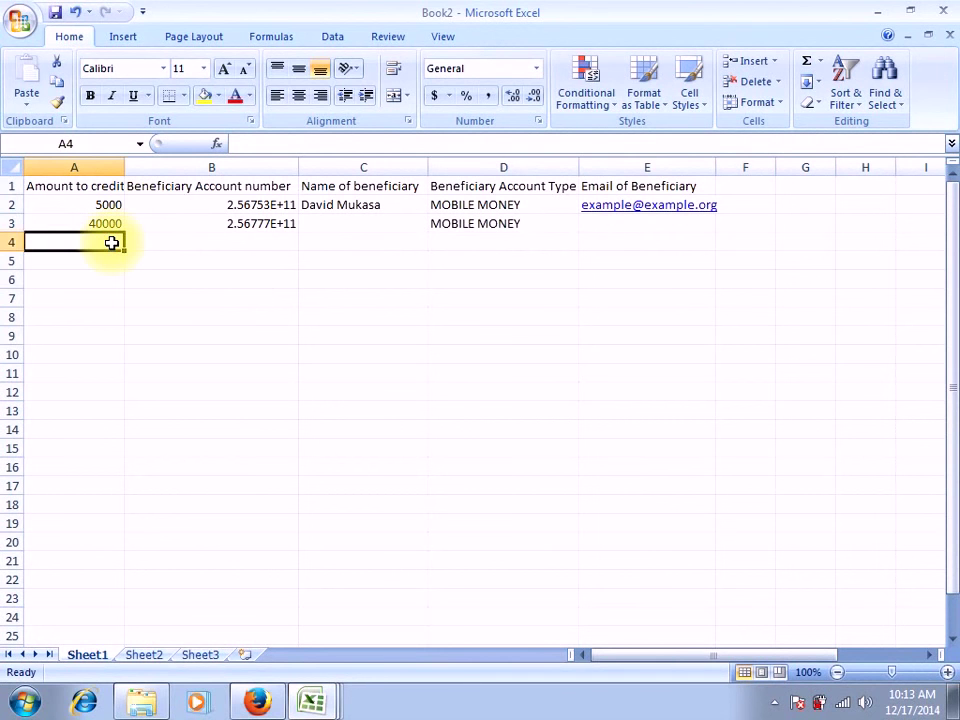
key(Down)
key(Down)
key(Down)
key(Down)
key(Down)
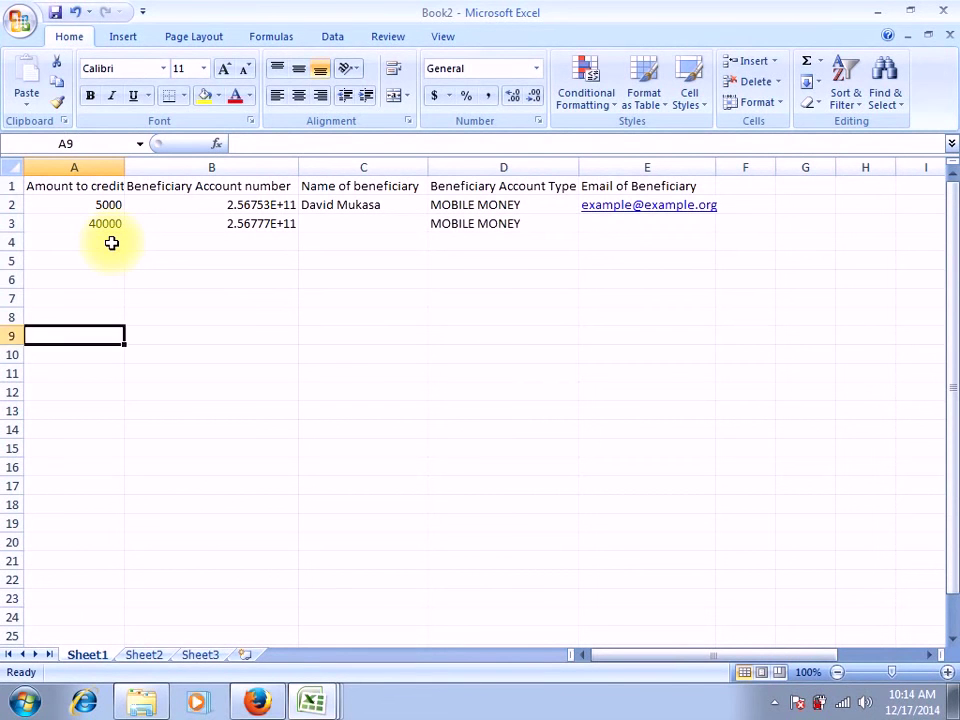
key(Down)
key(Down)
key(Down)
key(Down)
key(Down)
key(Down)
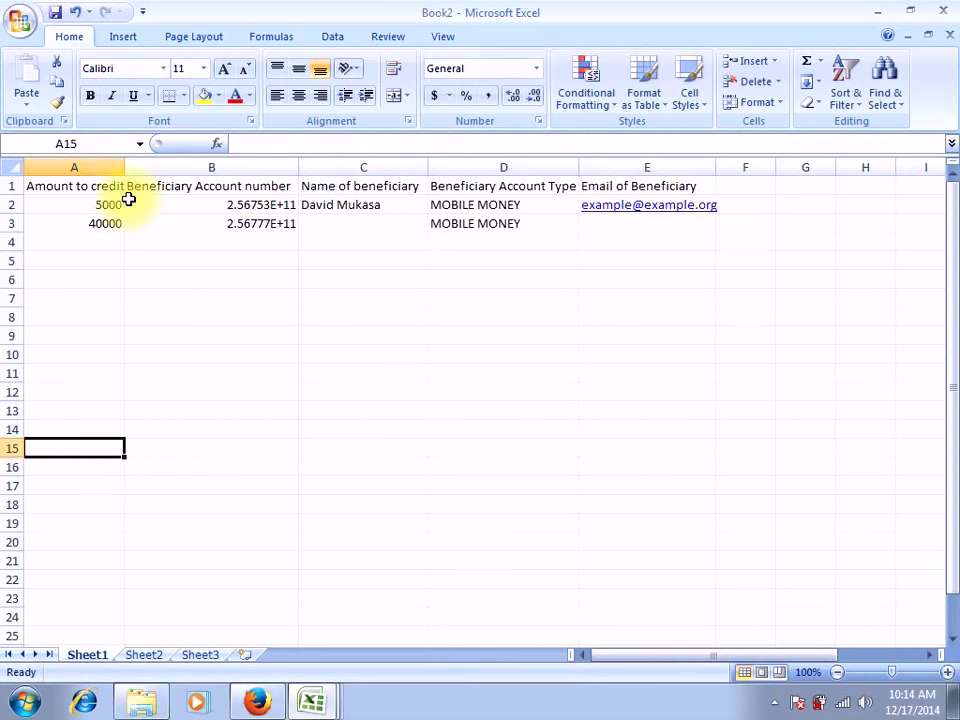
drag(129, 200, 154, 221)
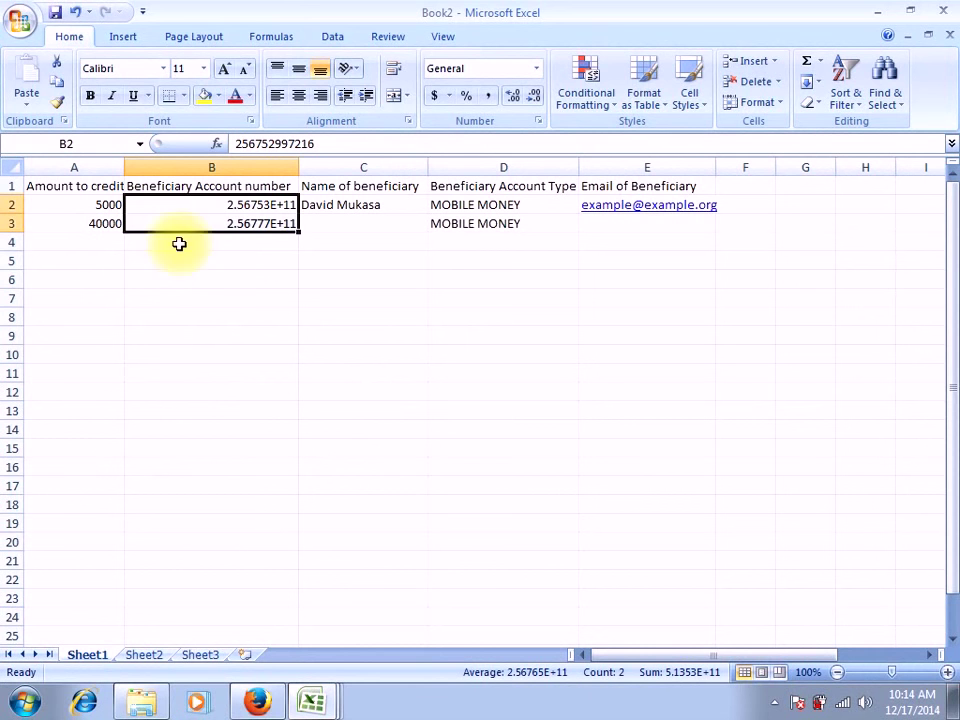
Format B2:B3 as Number with 0 decimal places
right_click(260, 221)
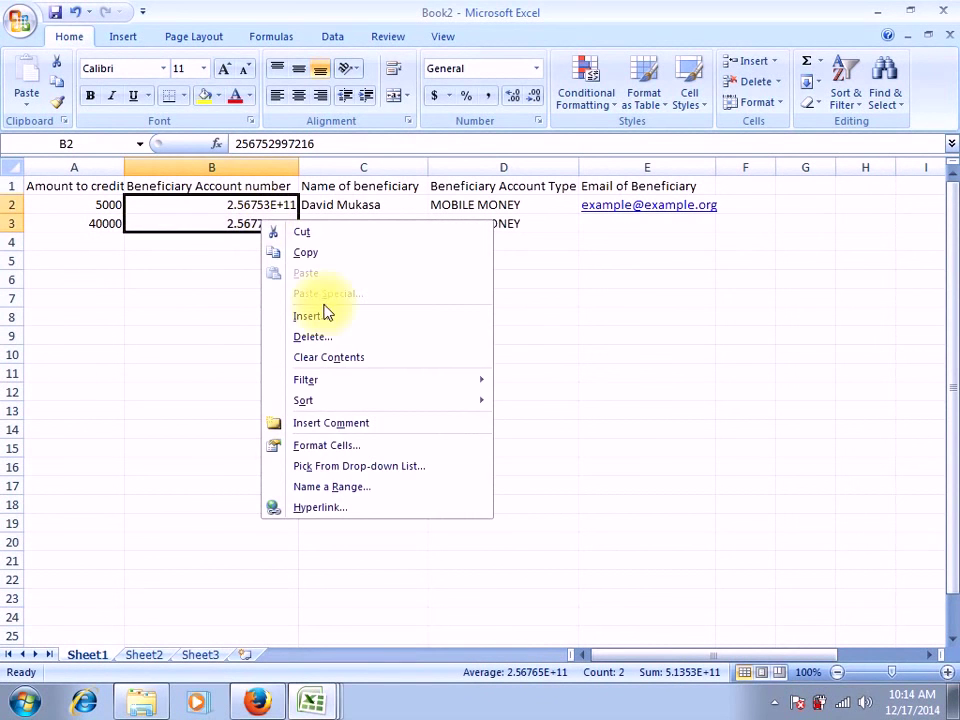
click(365, 446)
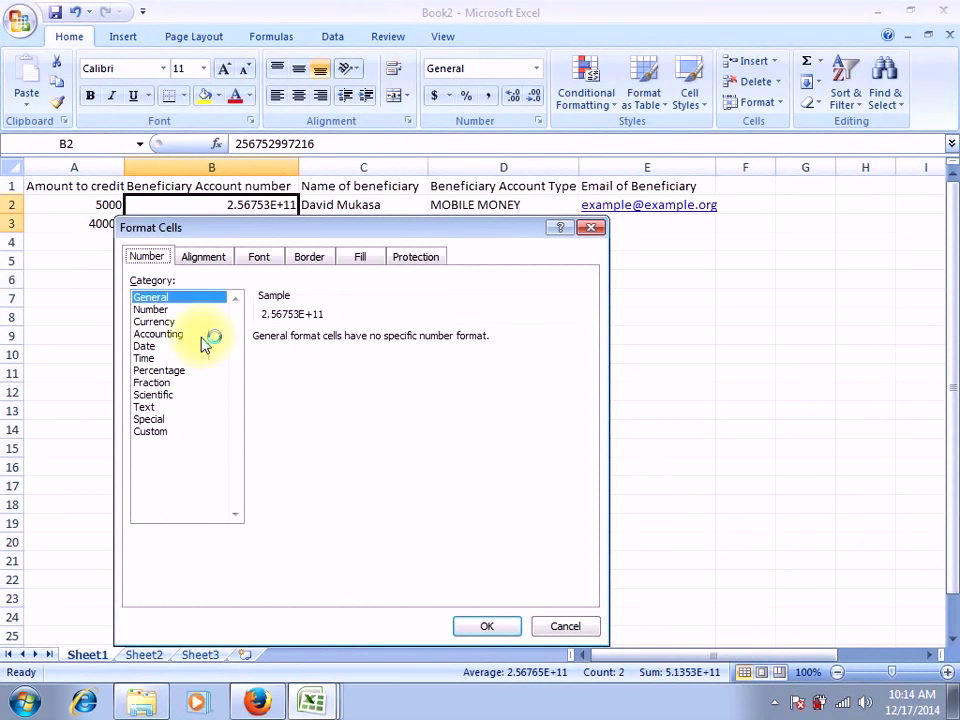
click(177, 311)
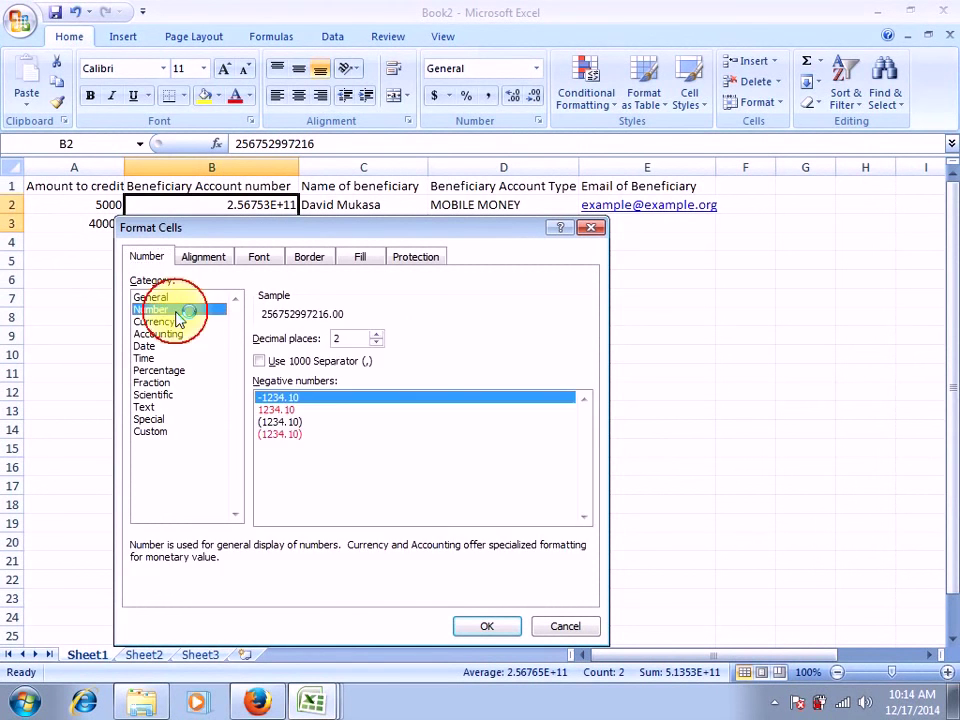
double_click(377, 344)
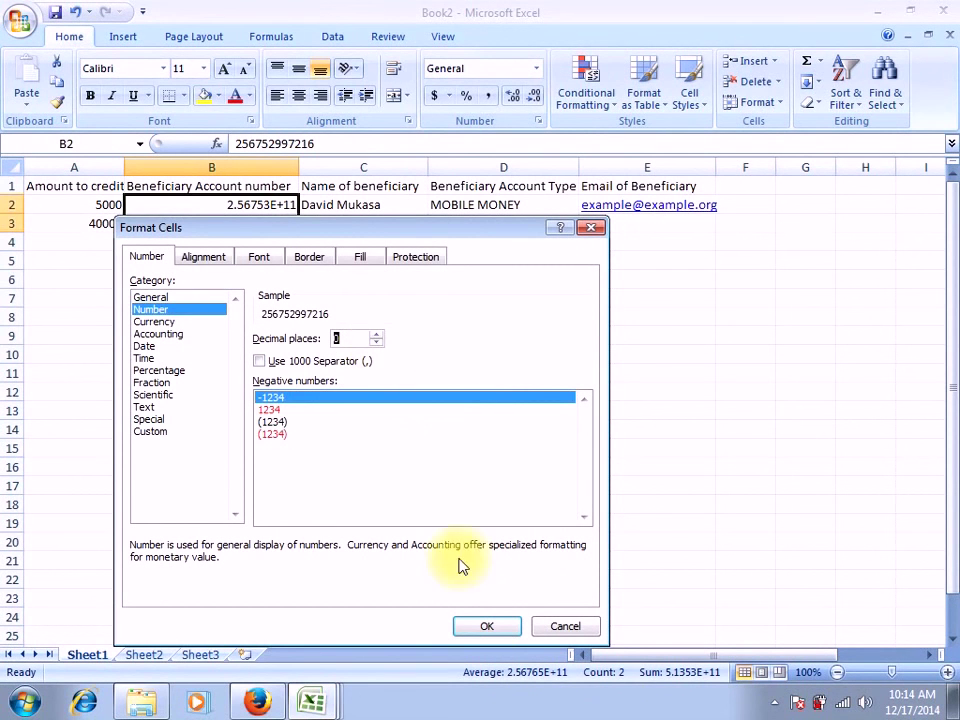
click(487, 626)
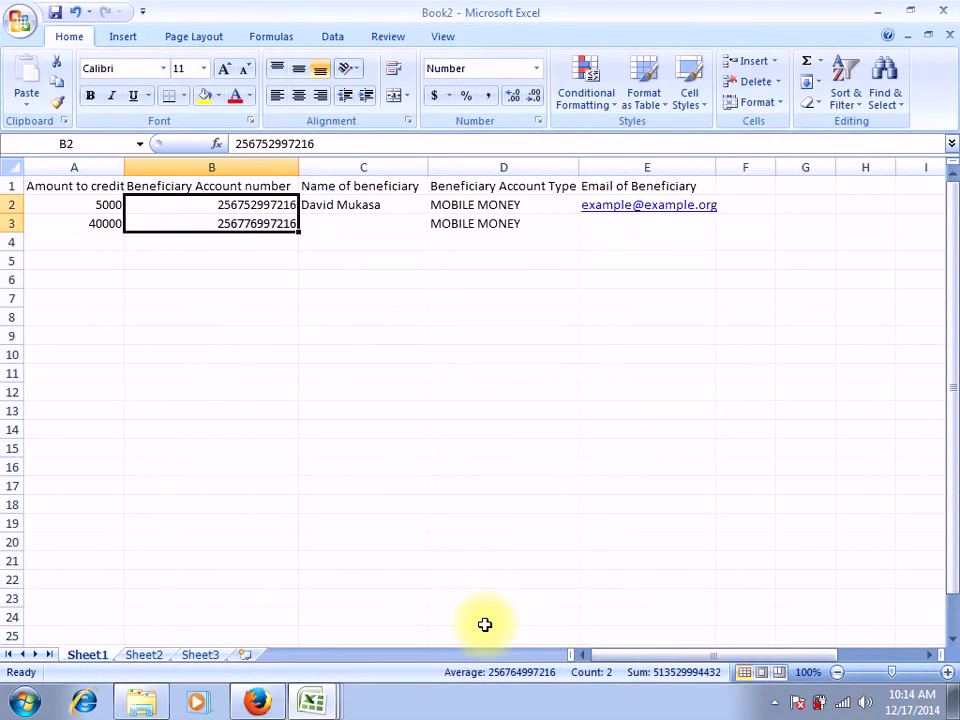
Check the full account numbers in B2 and B3 and the account types in D2 and D3
click(257, 257)
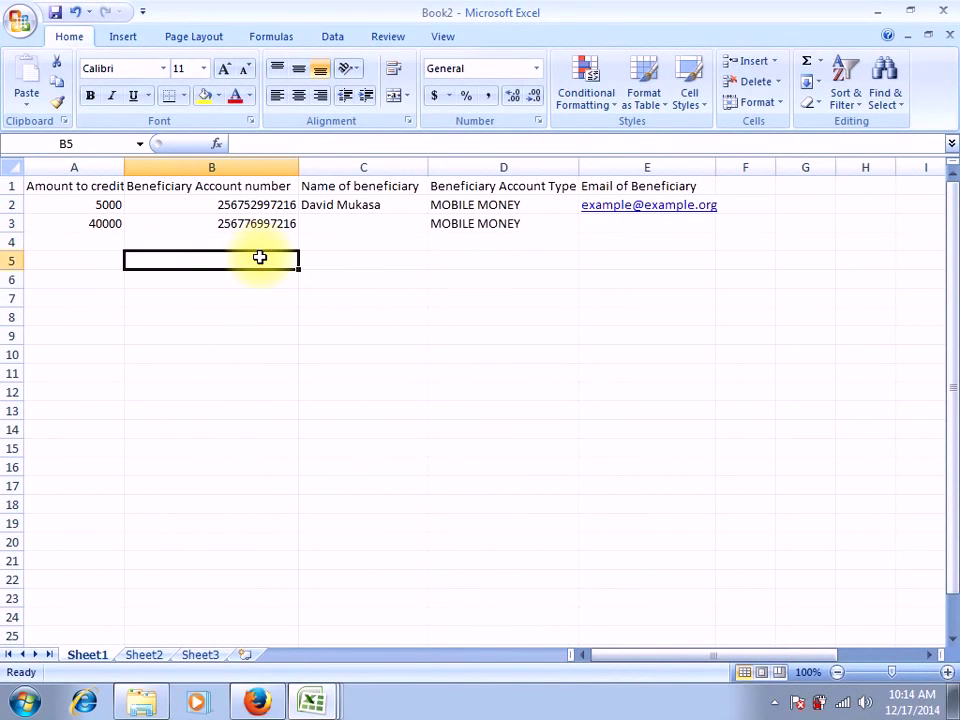
click(272, 223)
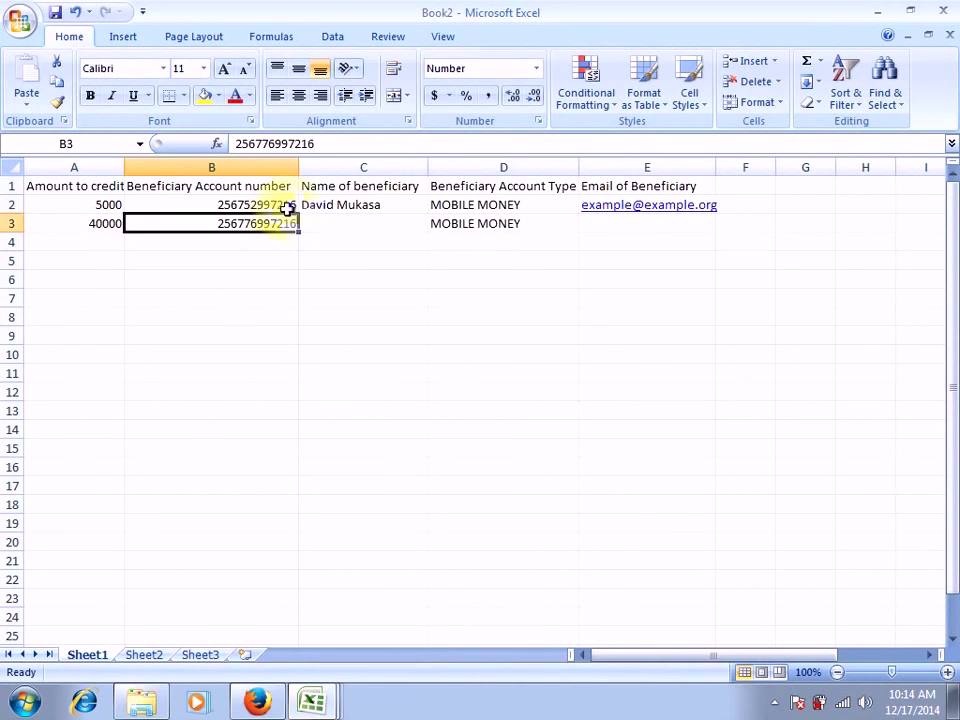
click(285, 206)
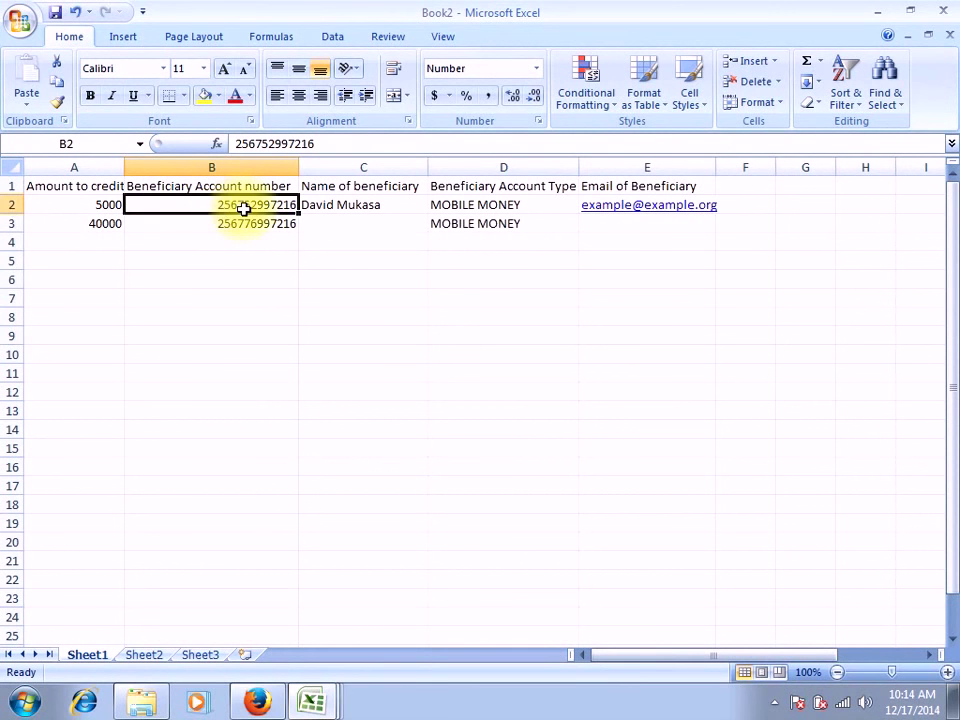
click(217, 227)
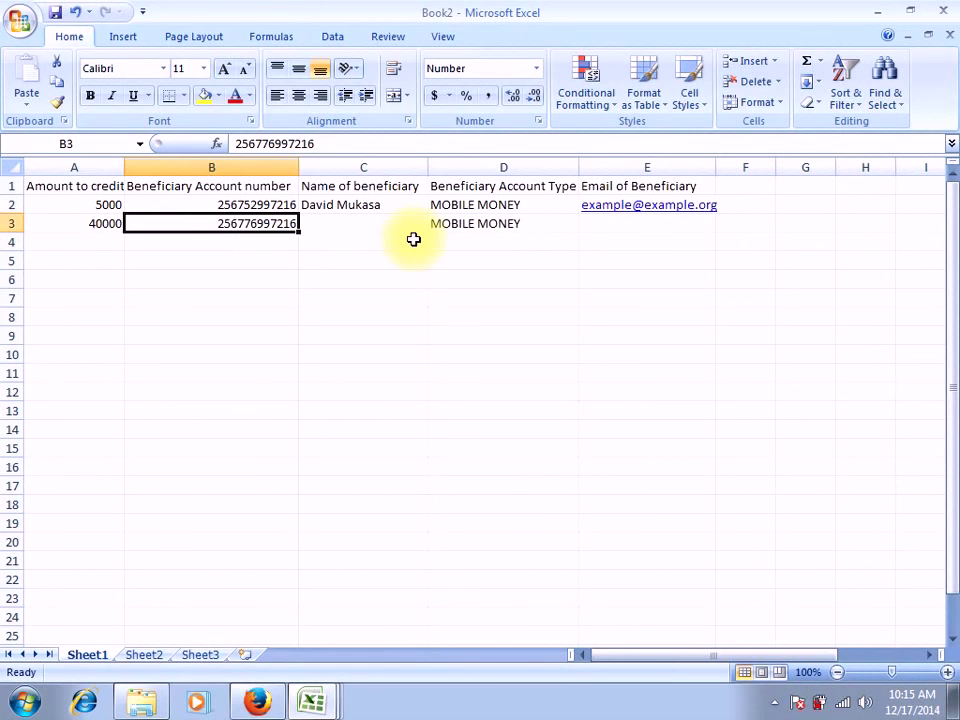
click(497, 207)
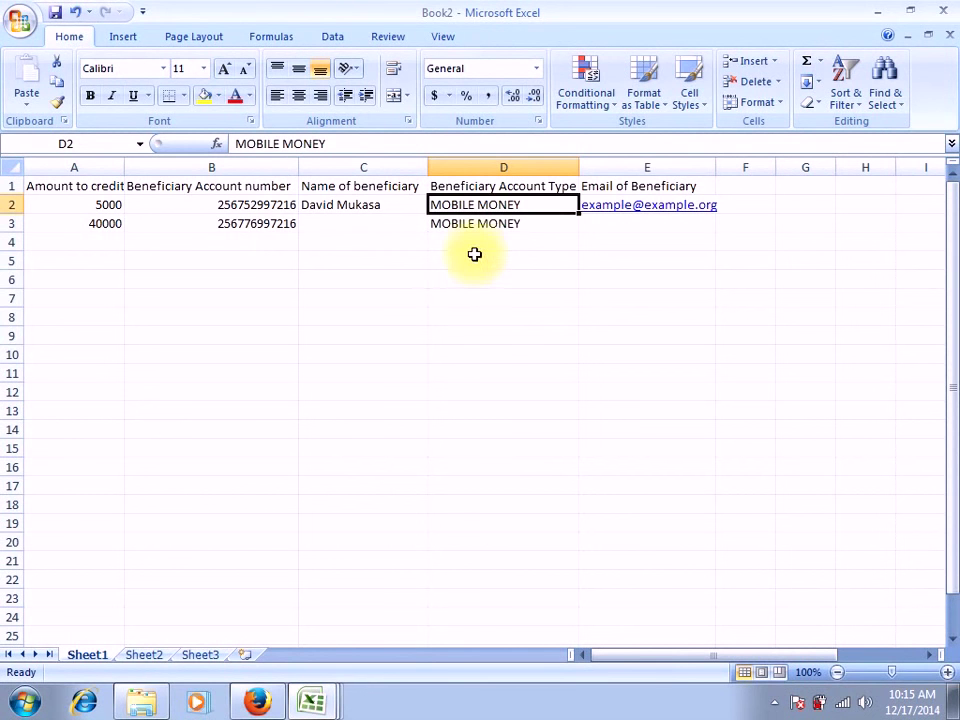
click(271, 223)
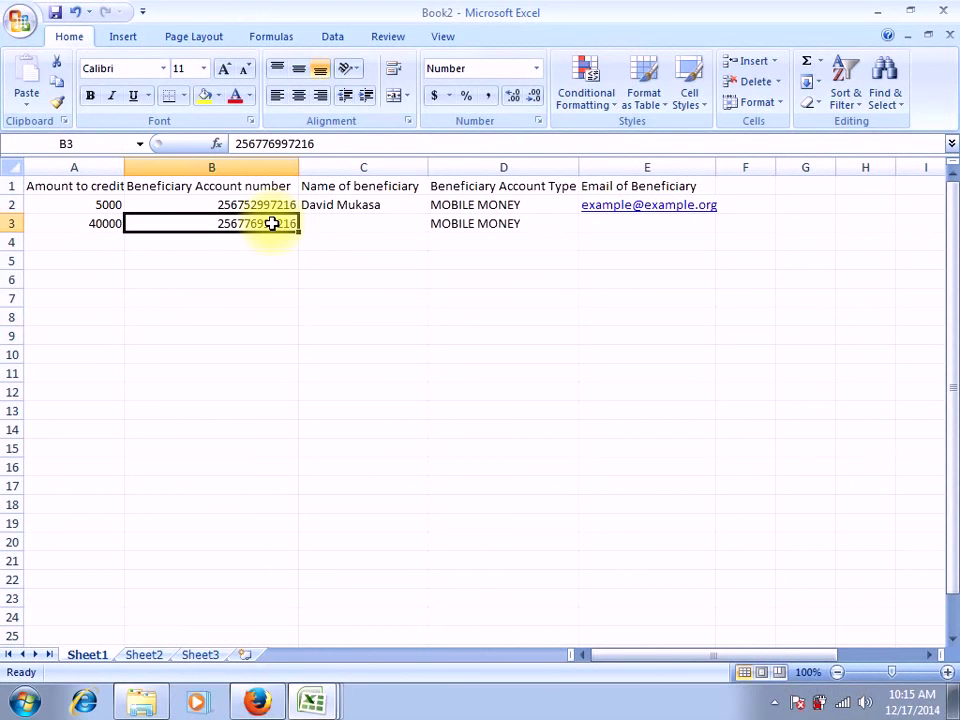
click(464, 228)
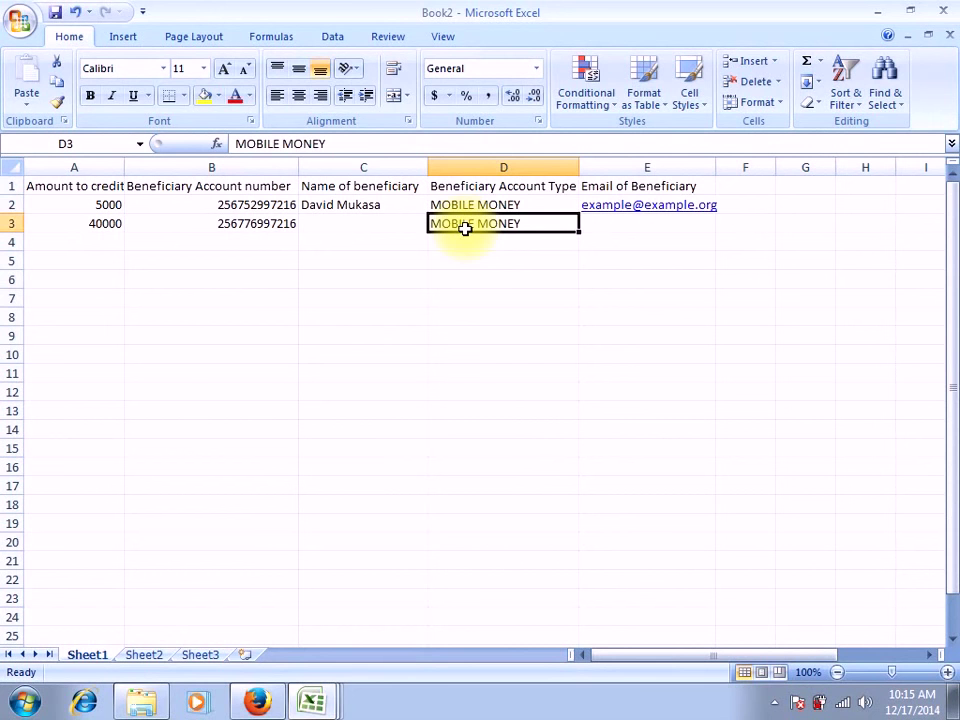
Select the empty cells below the data under the account number, account type and email columns
click(473, 238)
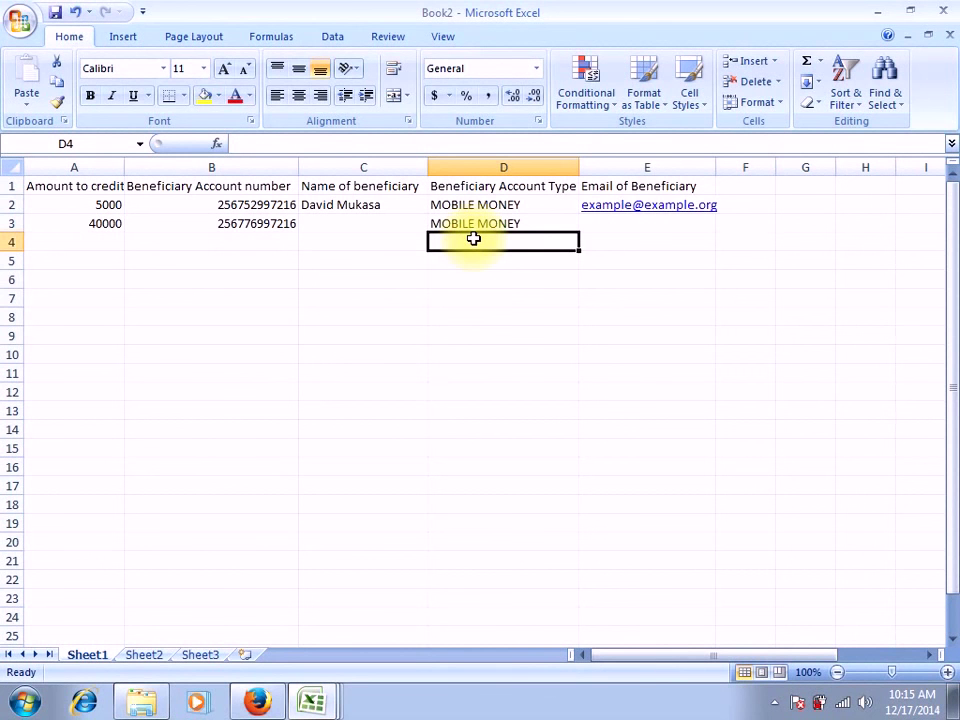
click(473, 266)
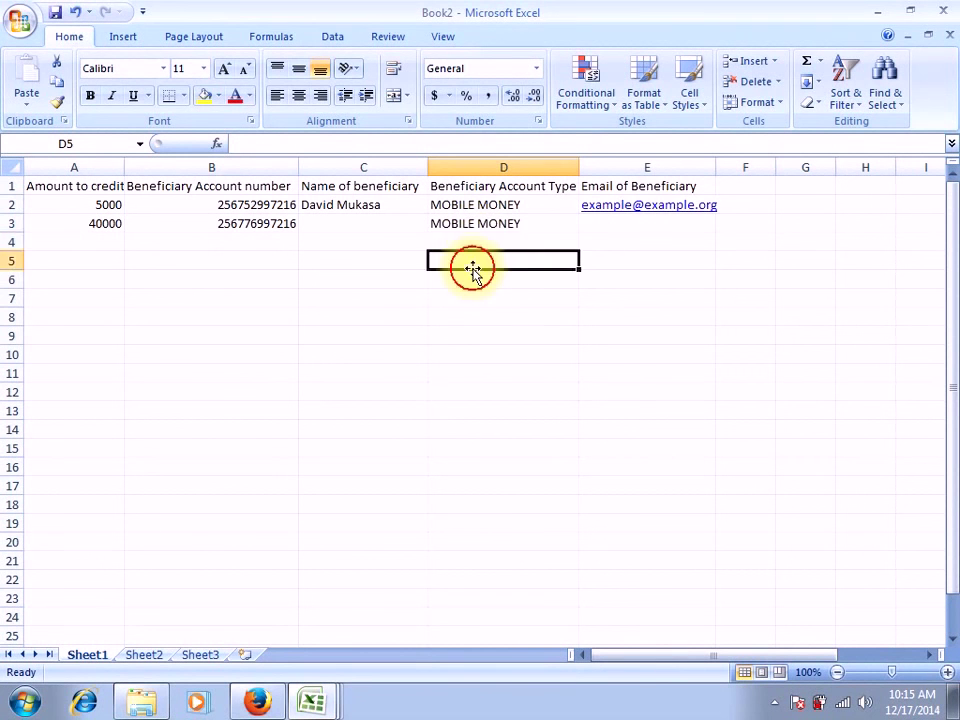
click(473, 278)
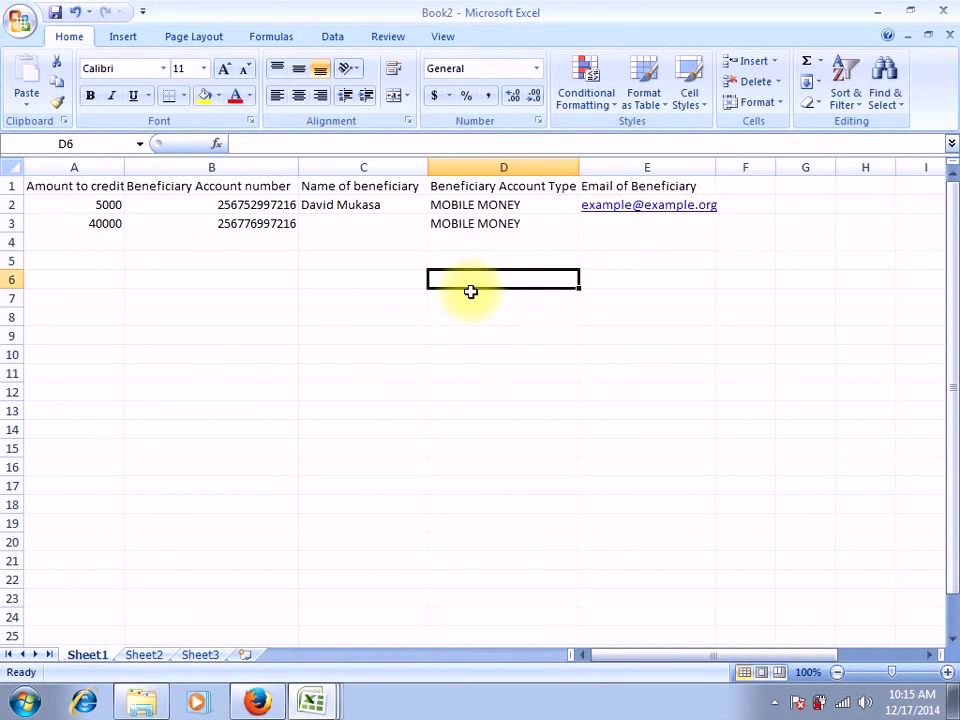
click(471, 240)
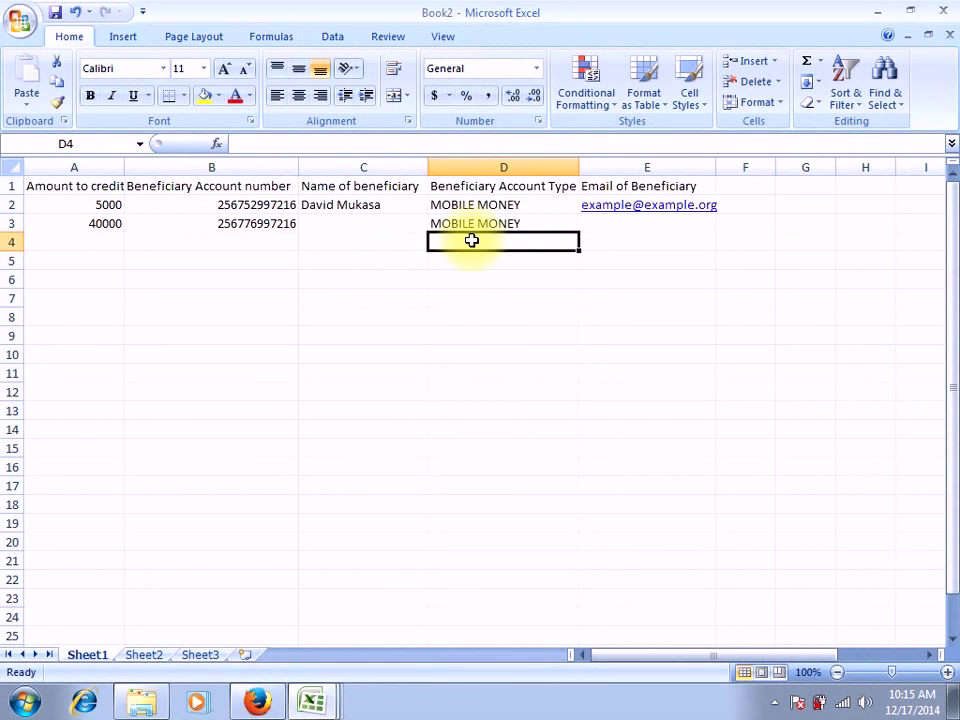
click(275, 244)
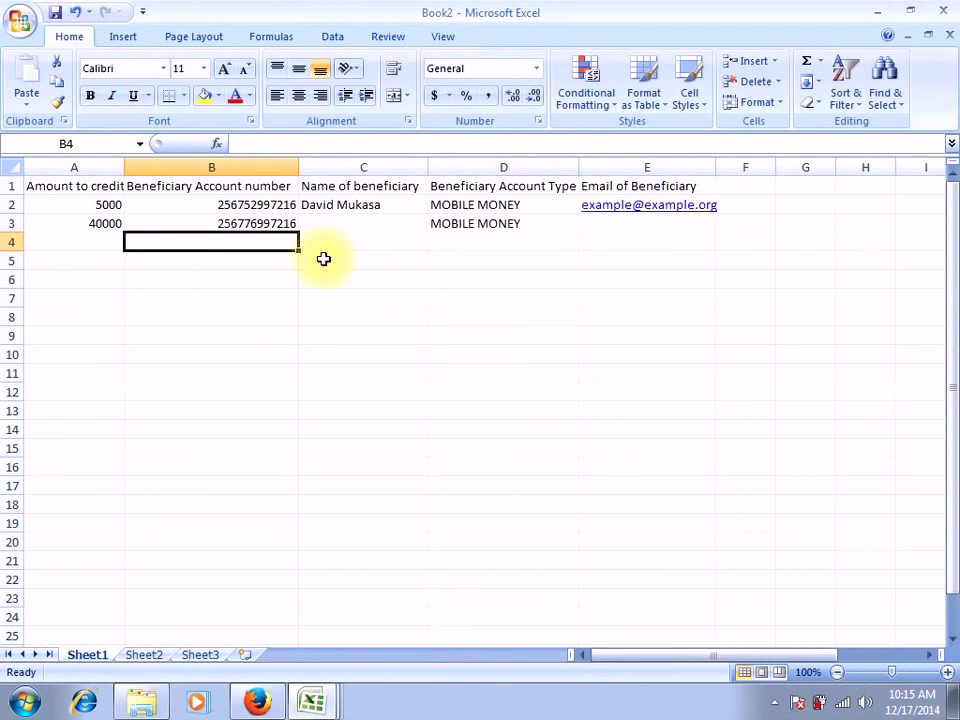
click(461, 247)
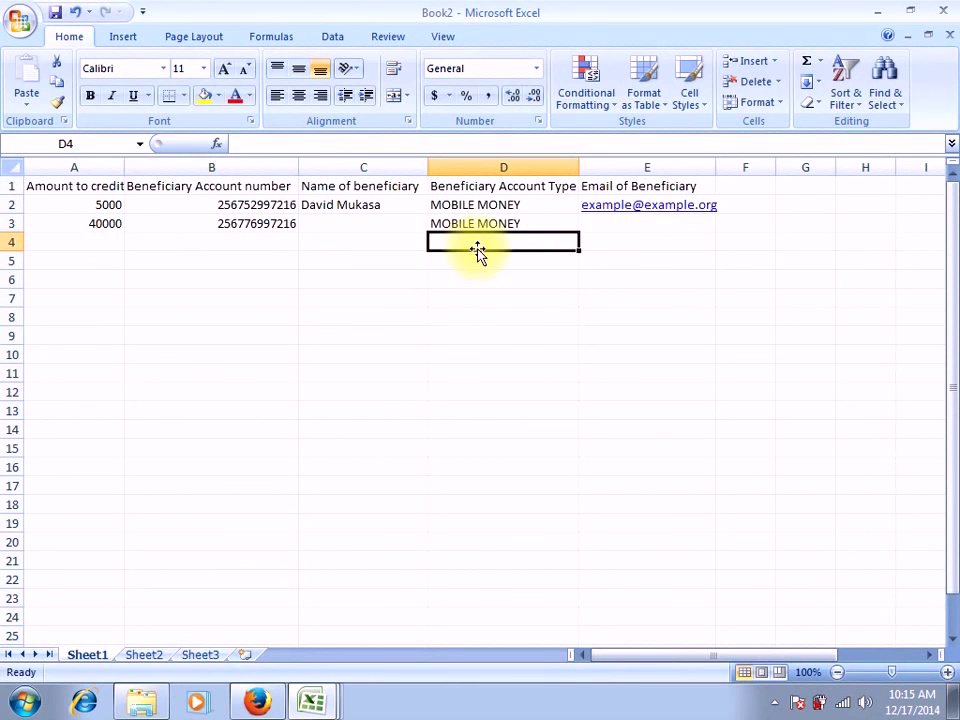
click(605, 247)
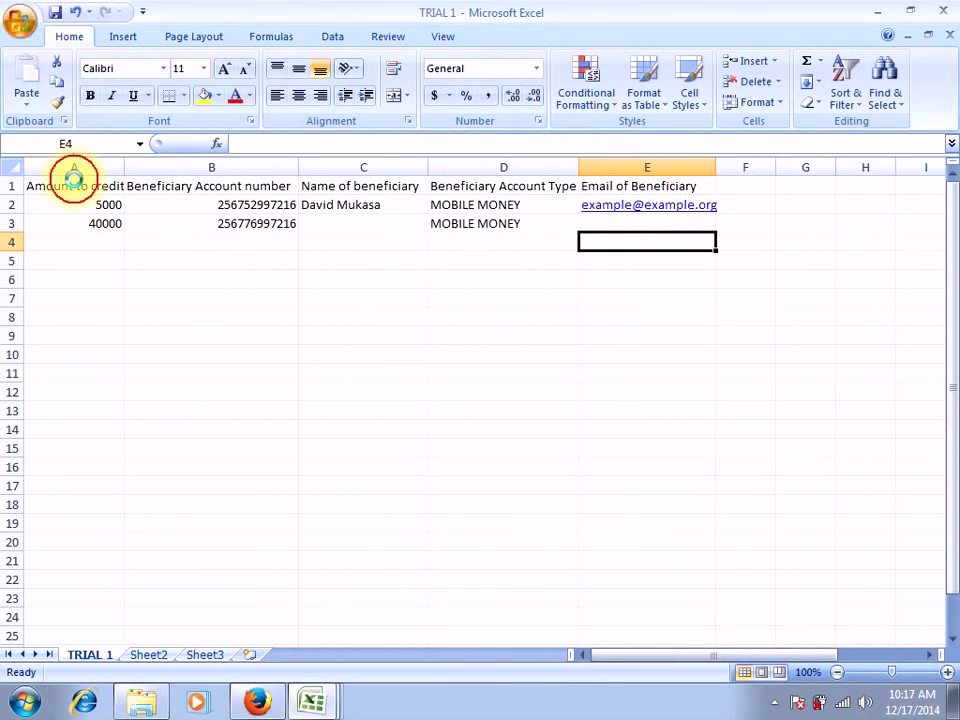
In Save As (F12), change the file name to TRIAL 2
key(F12)
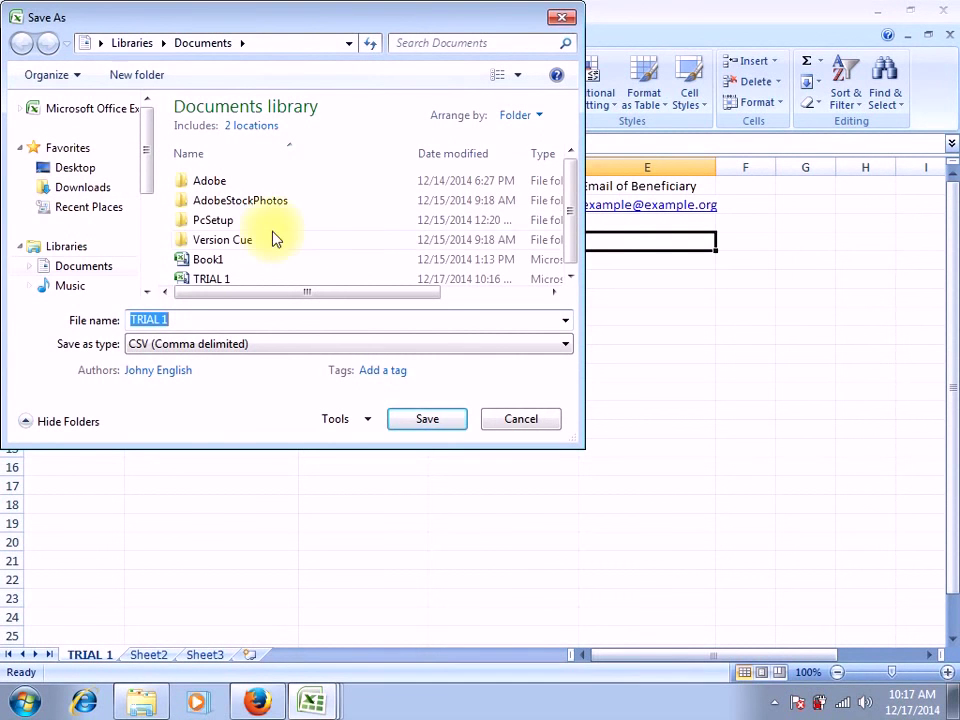
click(188, 322)
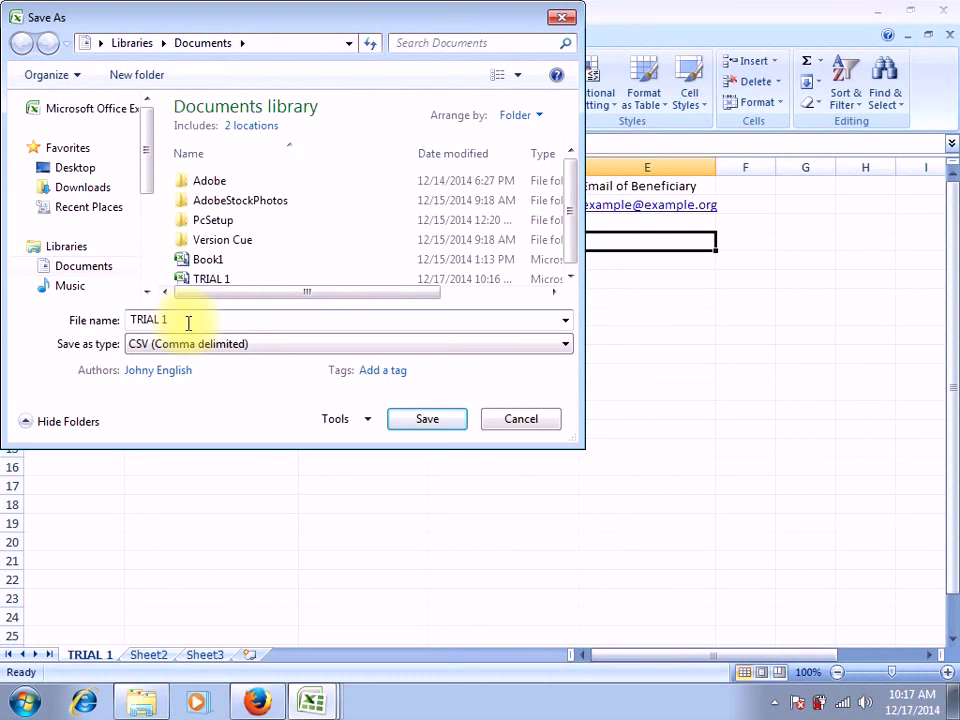
key(BackSpace)
text(2)
Save it as CSV (Comma delimited) in the Desktop's PAYMENTS folder
click(97, 171)
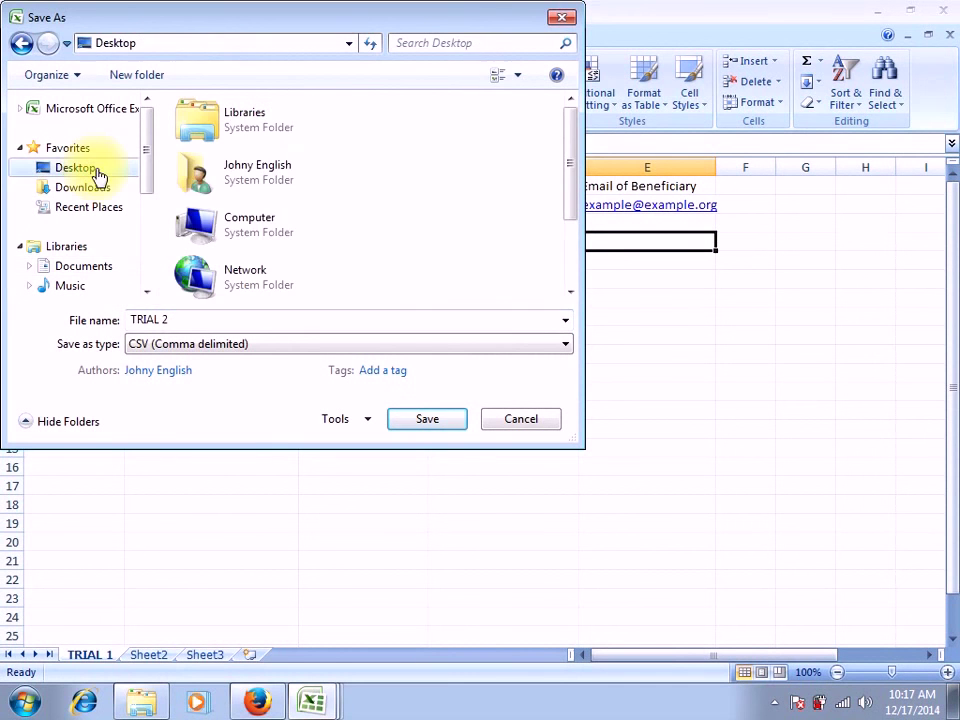
click(569, 291)
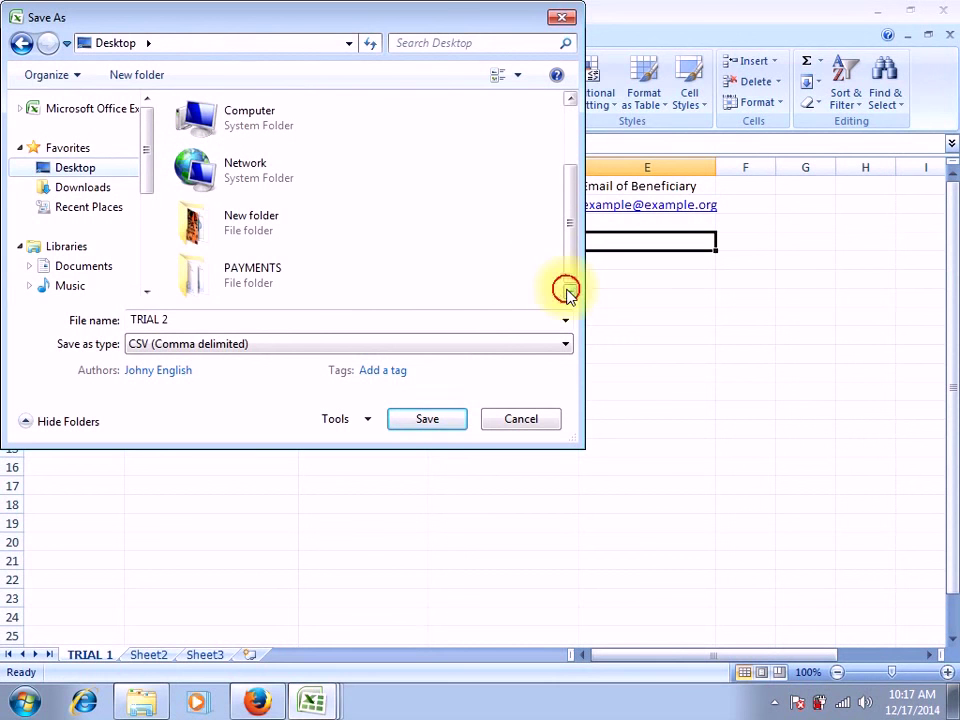
double_click(268, 277)
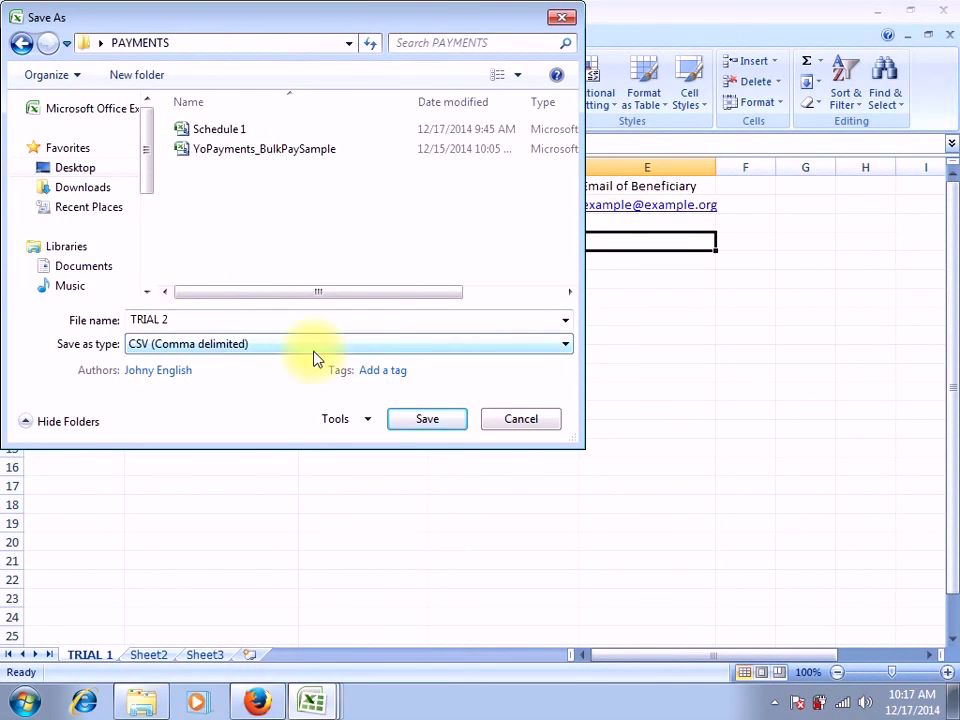
click(565, 345)
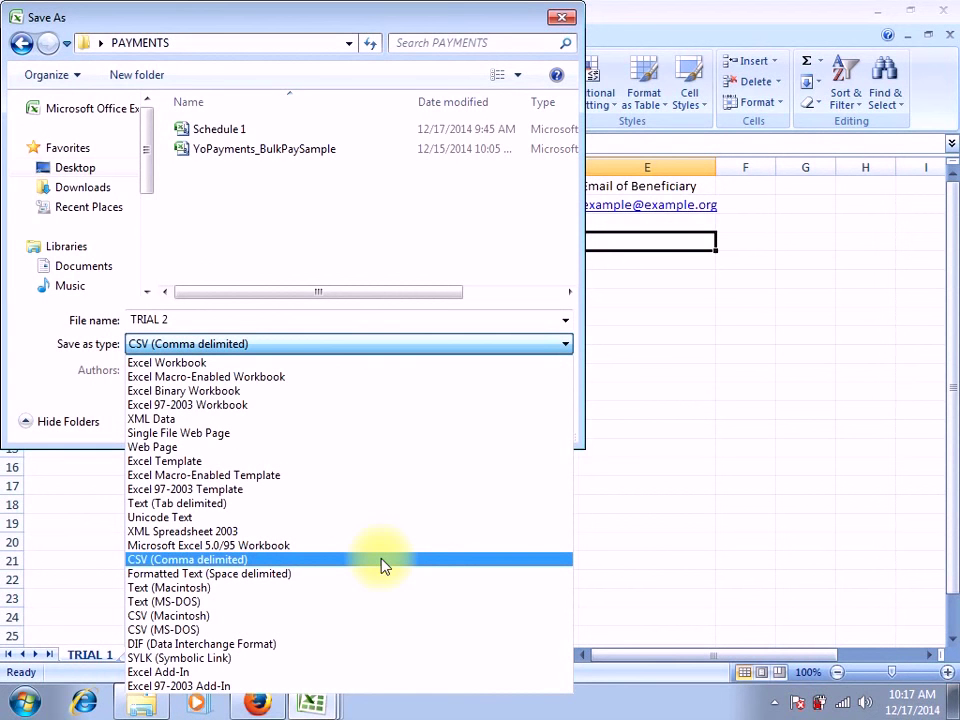
click(292, 563)
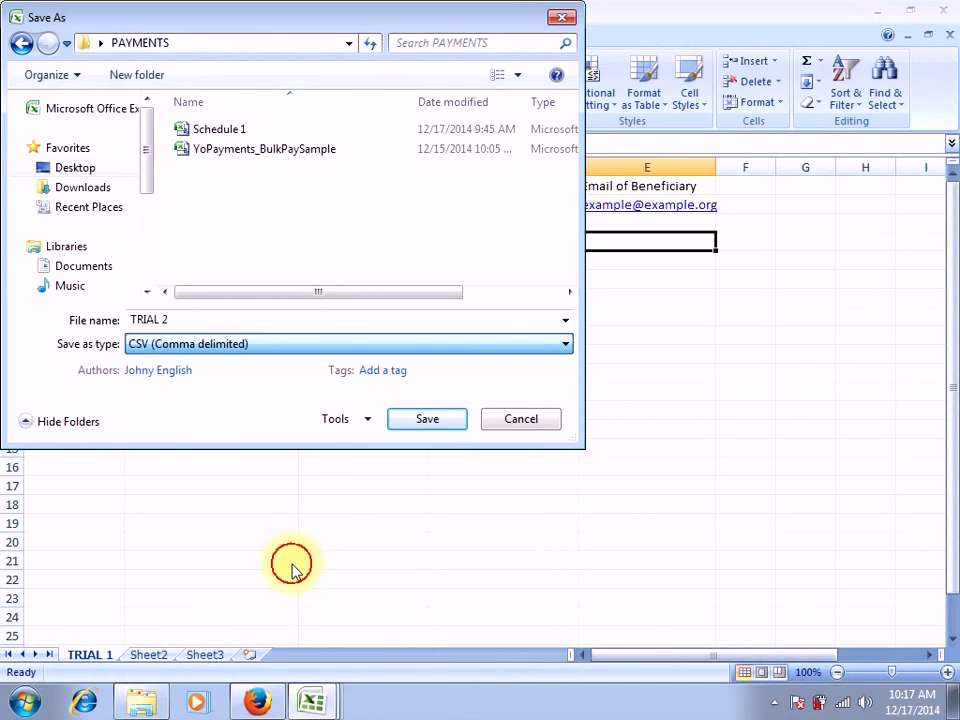
click(424, 420)
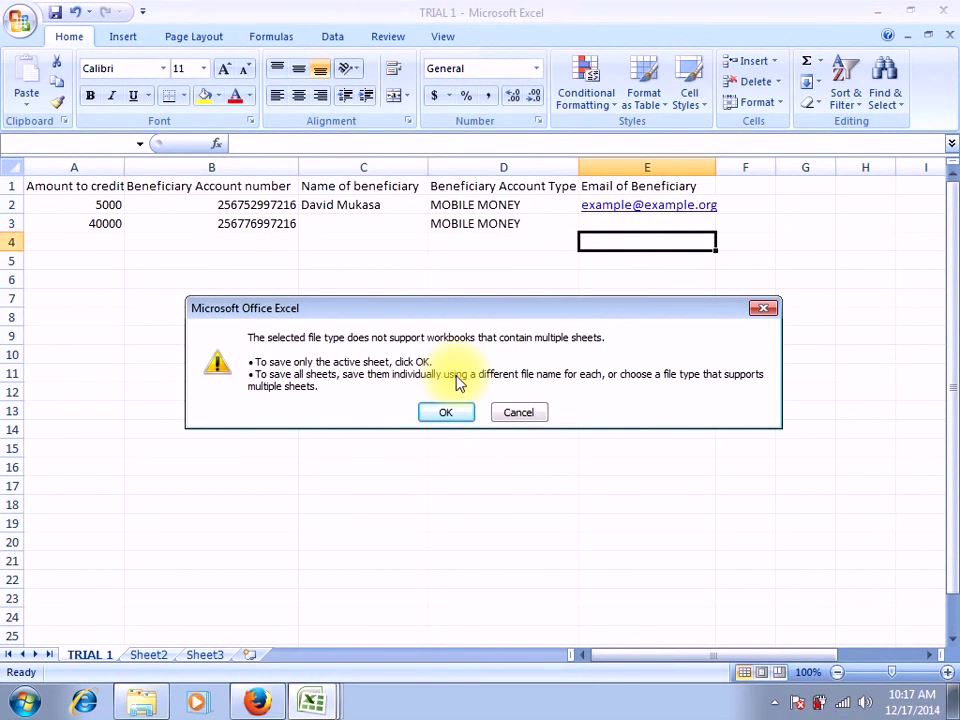
Accept the warning to save only the active sheet, keeping the CSV format
click(445, 413)
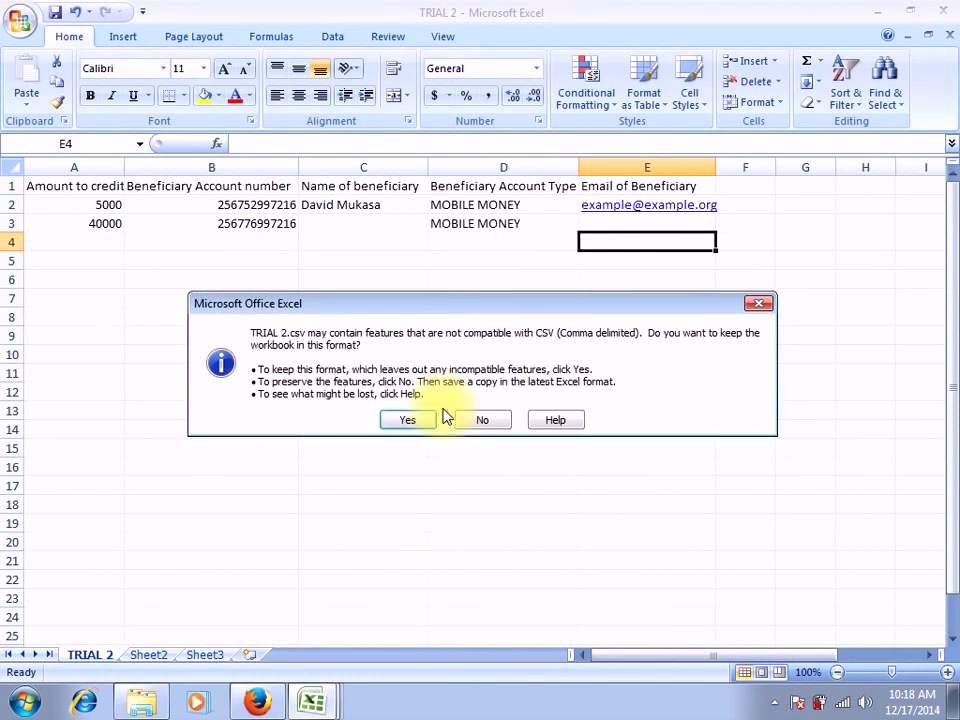
click(410, 420)
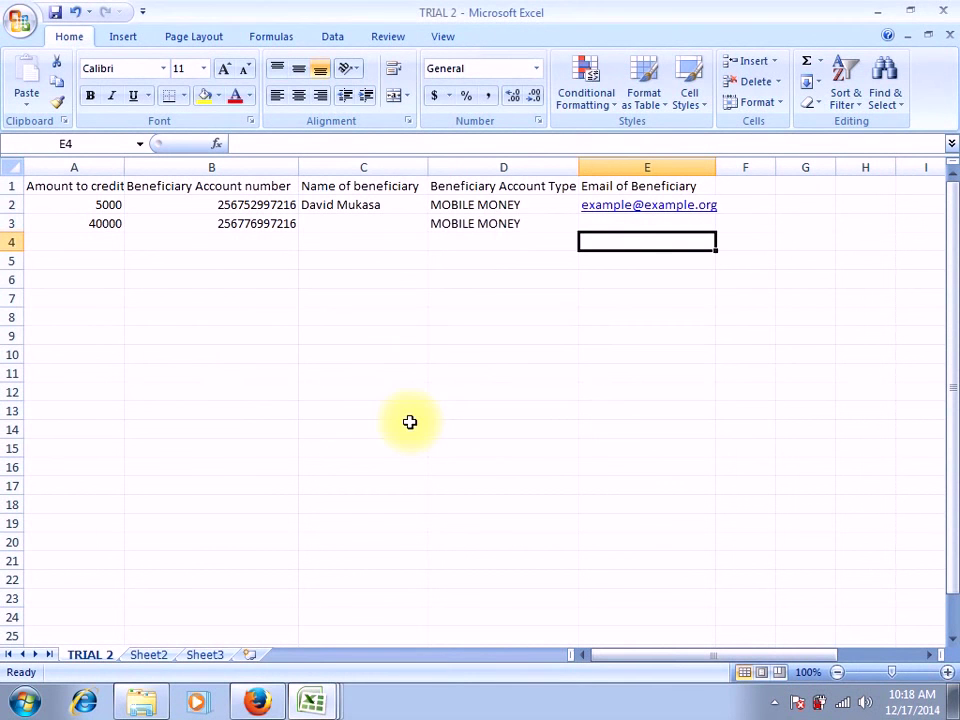